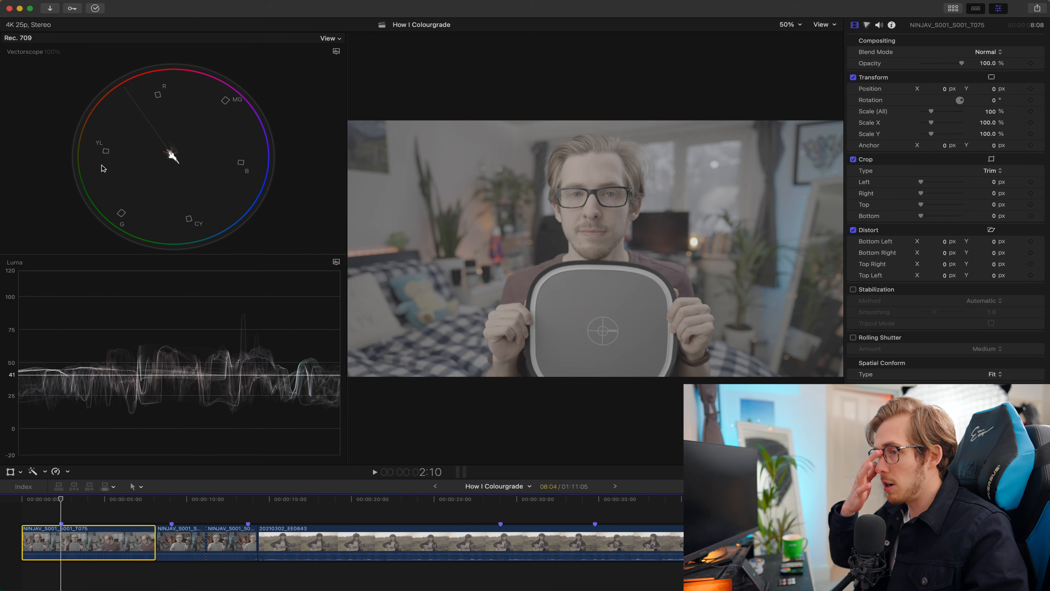
Switch the window layout to the saved Colour1 workspace.
click(230, 0)
mouse_move(259, 0)
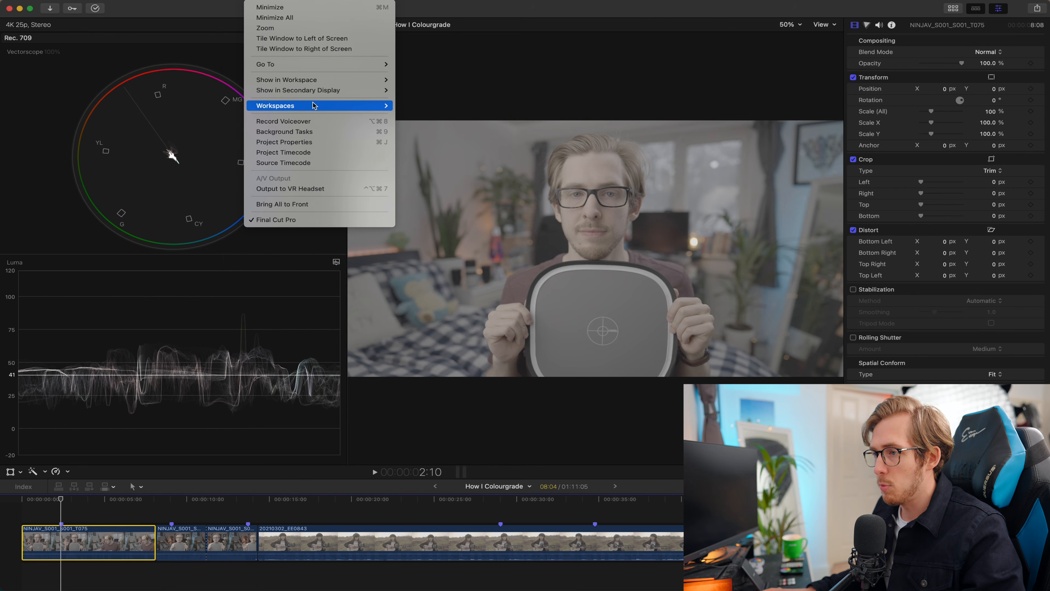
mouse_move(313, 106)
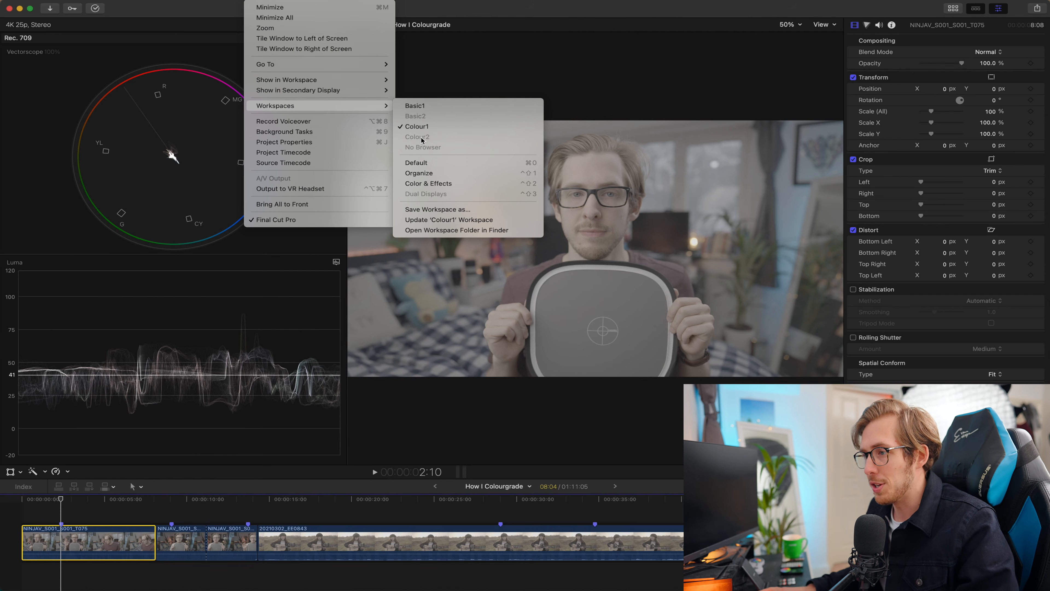
click(441, 126)
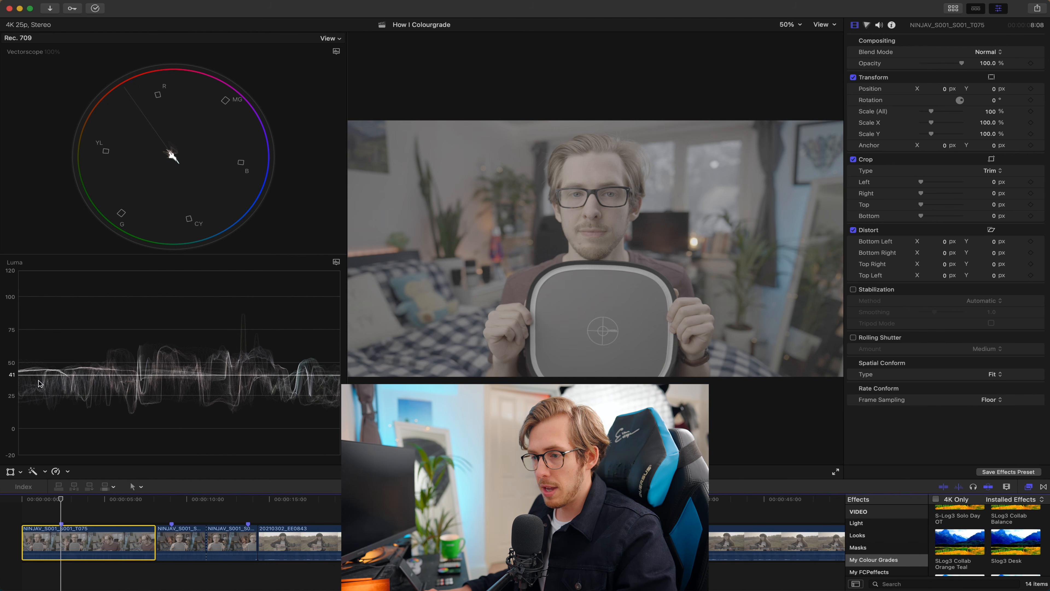
click(40, 376)
mouse_move(34, 365)
mouse_down()
mouse_move(31, 386)
mouse_move(29, 374)
mouse_up()
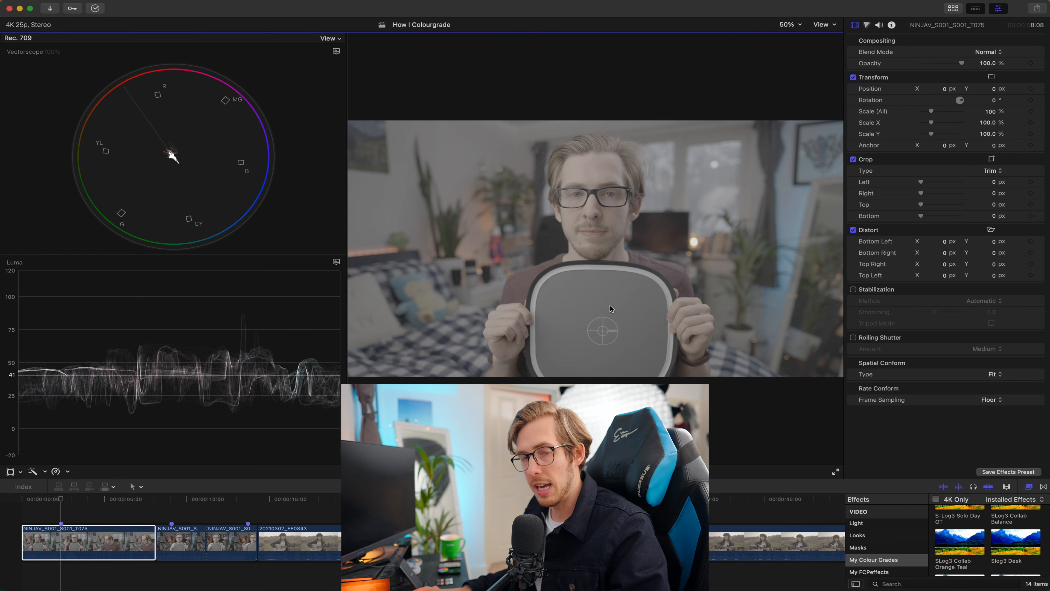
Search all video and audio effects for "draw" to find the Draw Mask effect.
scroll(903, 542, down, 5)
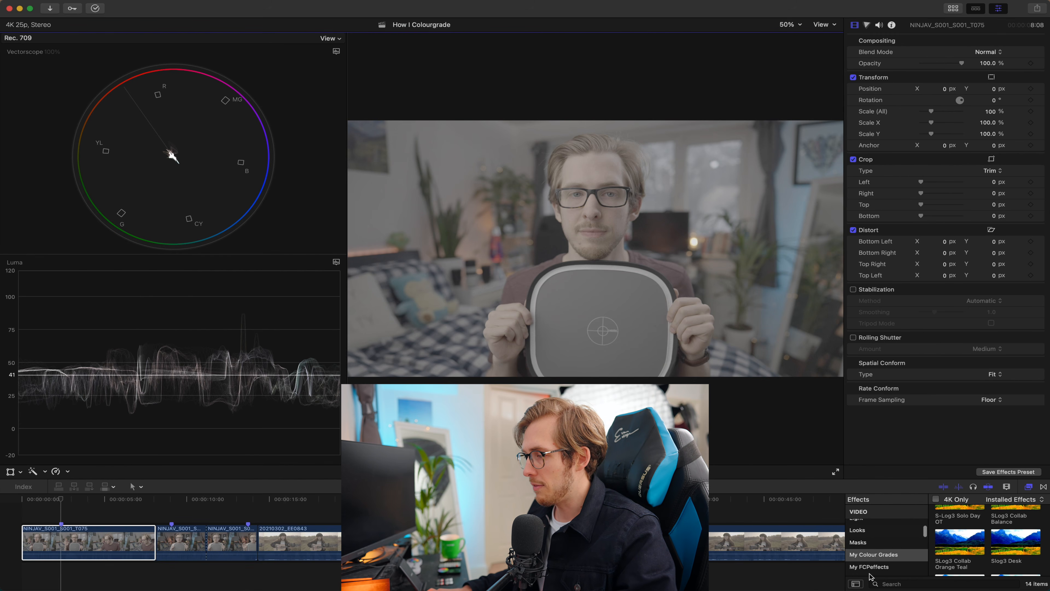
scroll(897, 563, up, 15)
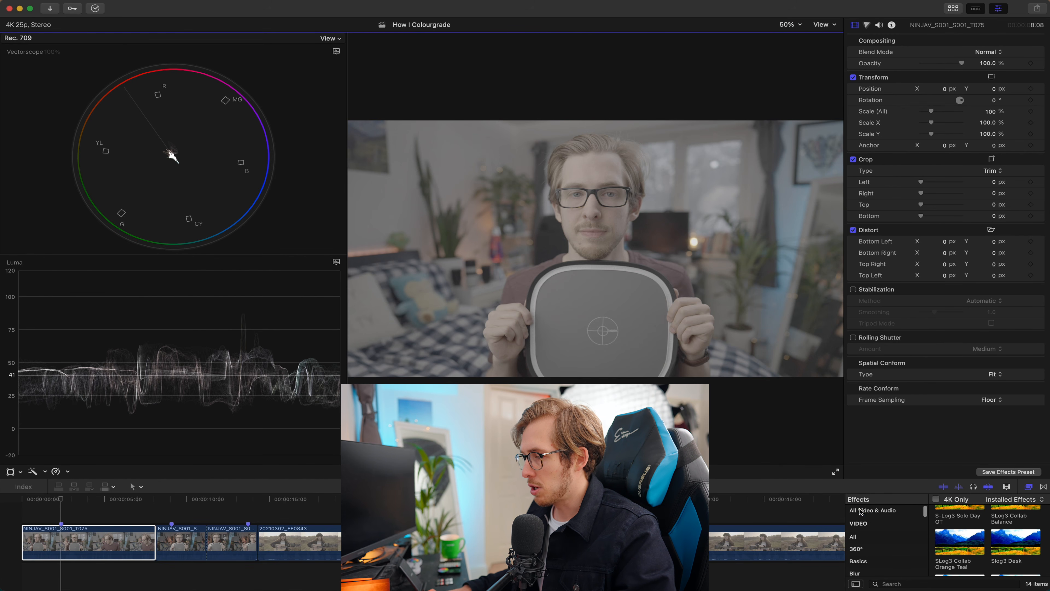
click(862, 511)
click(906, 584)
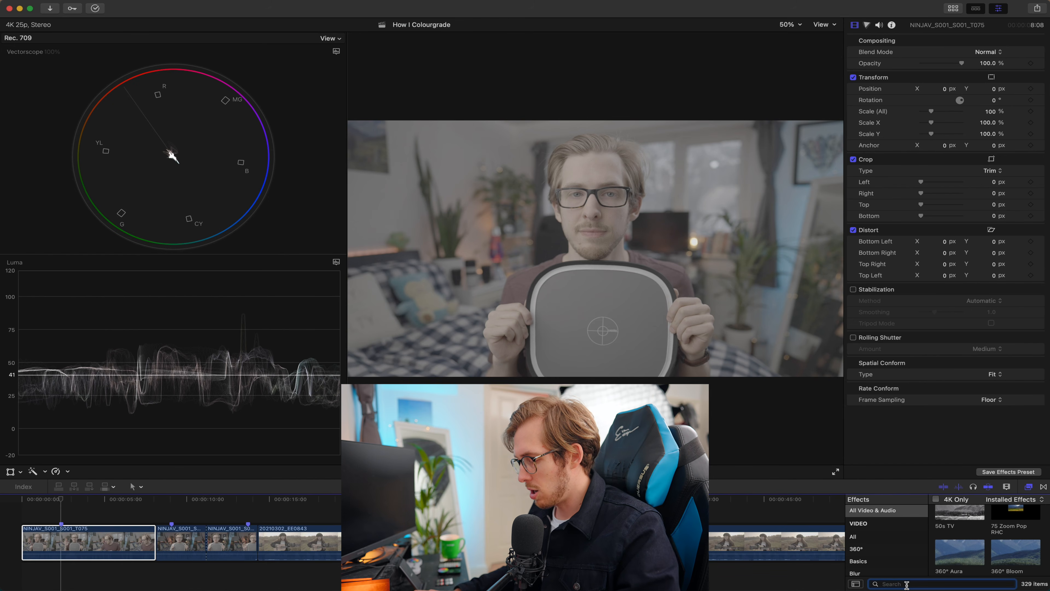
text(ma)
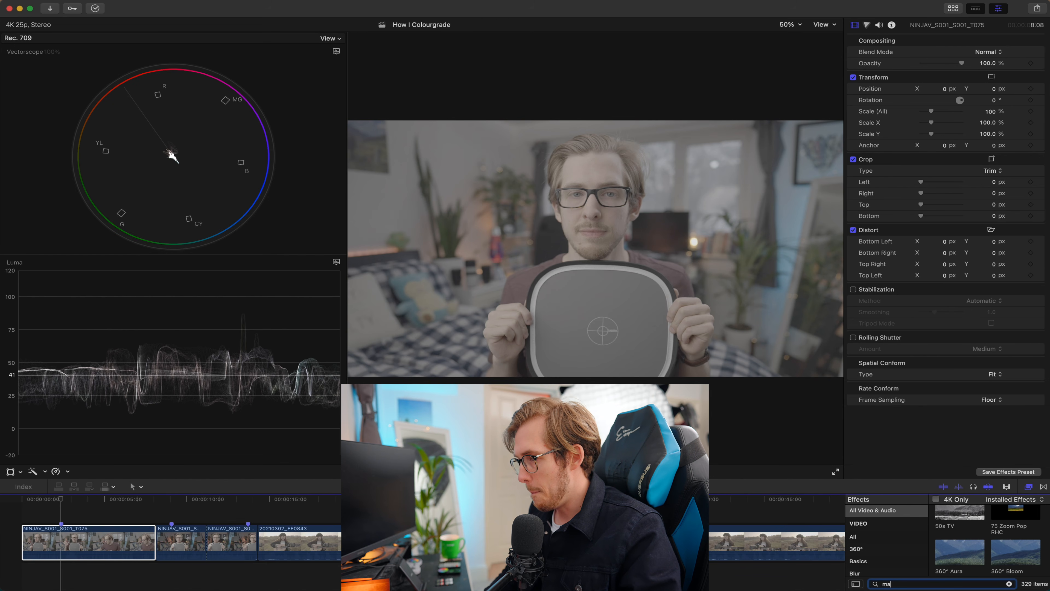
text(sk)
key(super+a)
text(cra)
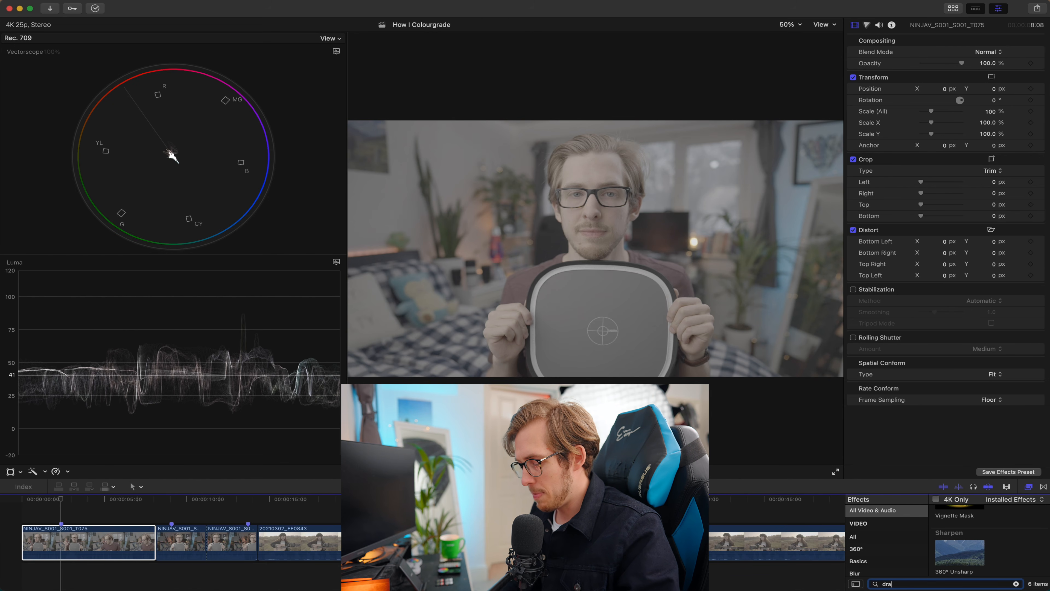
text(w)
Apply Draw Mask twice to the first timeline clip and draw a closed mask inside the grey card's surface.
mouse_move(968, 541)
mouse_down()
mouse_move(230, 442)
mouse_move(64, 543)
mouse_up()
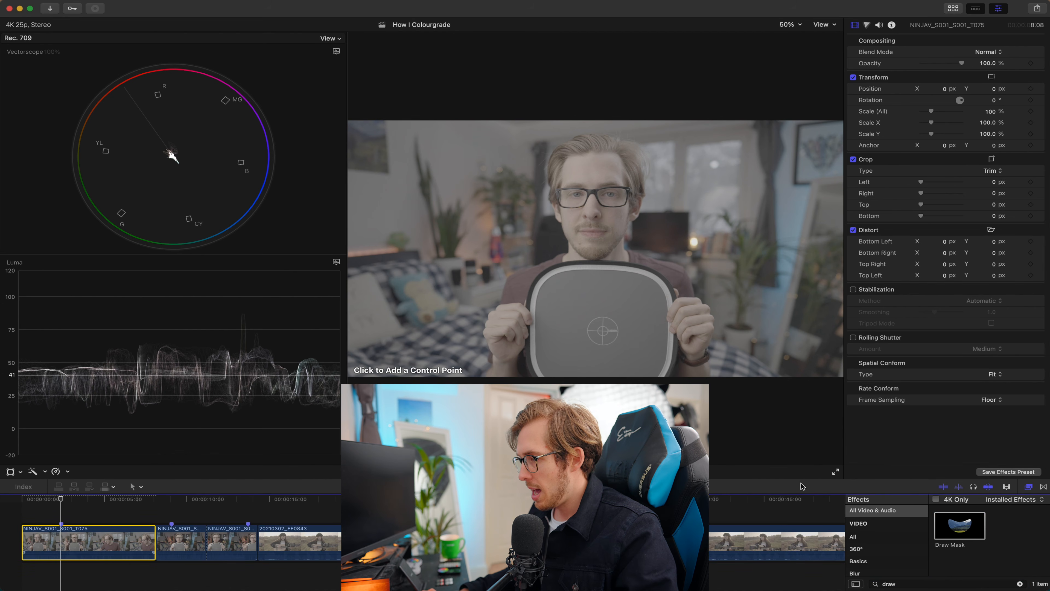
mouse_move(959, 525)
mouse_down()
mouse_move(227, 404)
mouse_move(64, 543)
mouse_up()
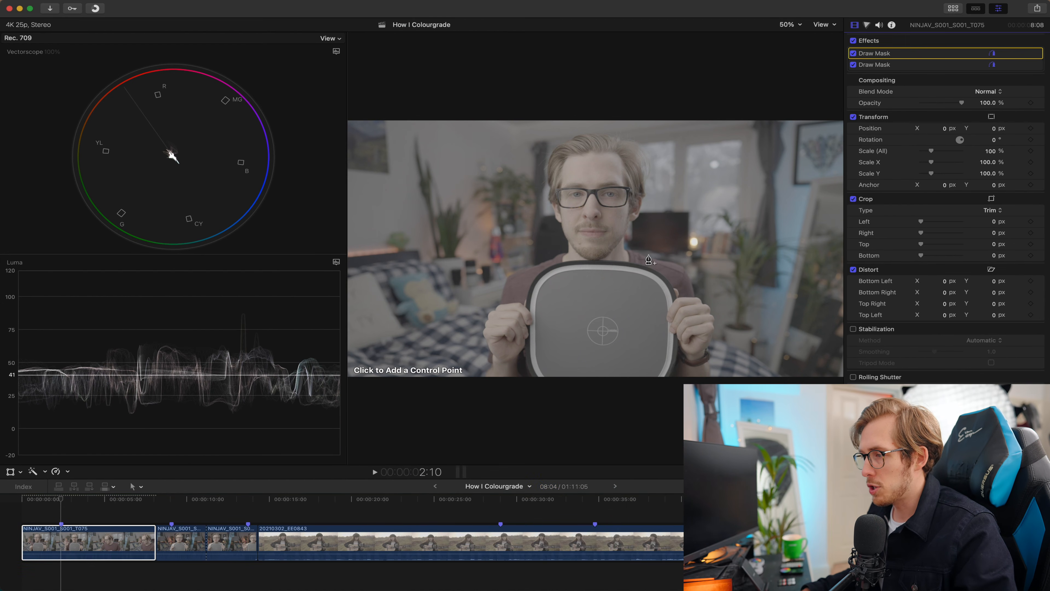
click(565, 274)
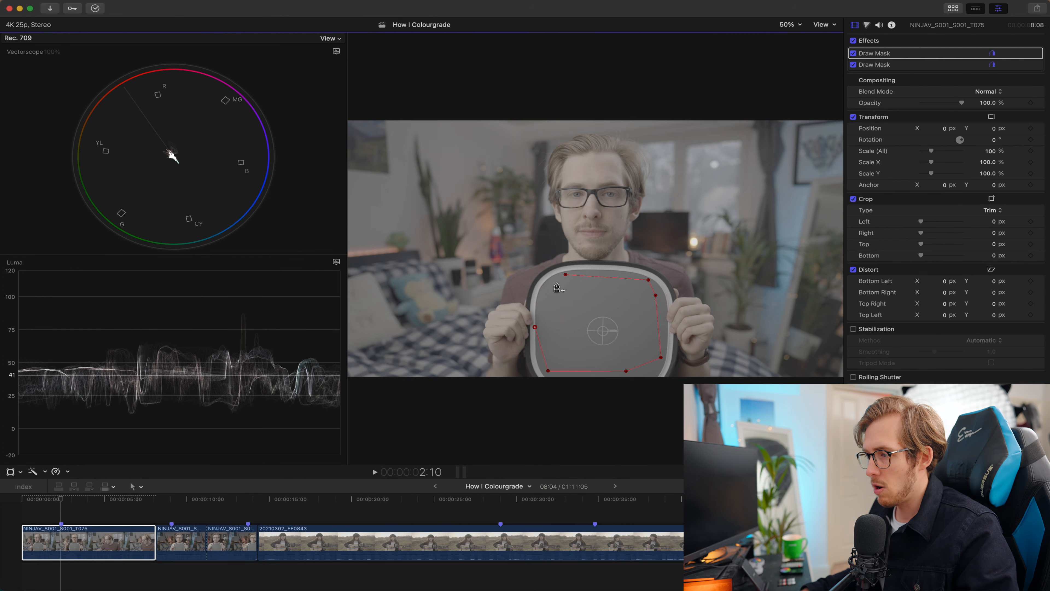
click(563, 276)
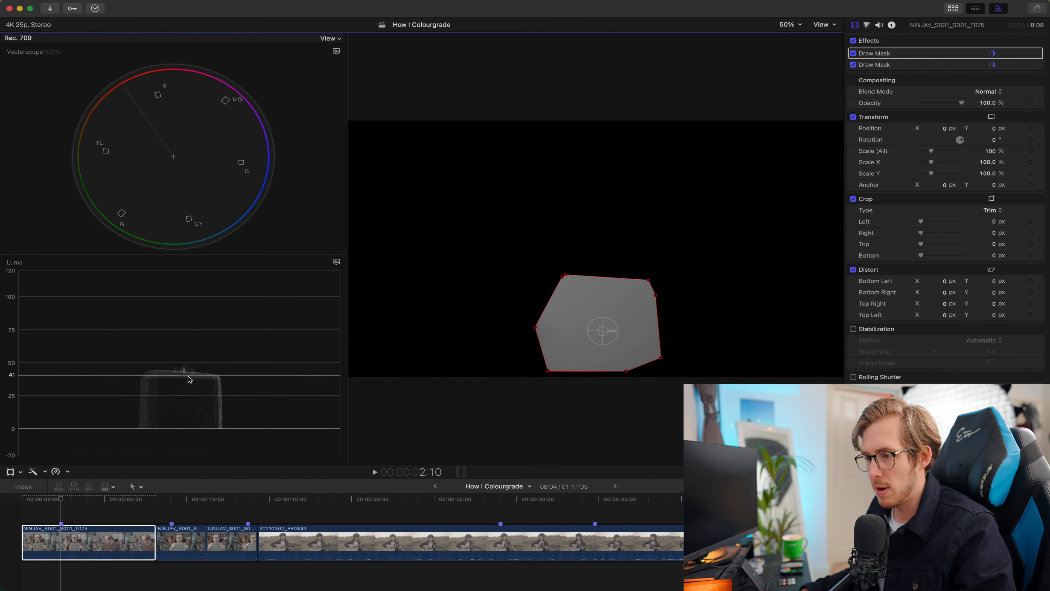
Add a Color Wheels correction to the masked clip and set the waveform scope to RGB Overlay.
click(867, 25)
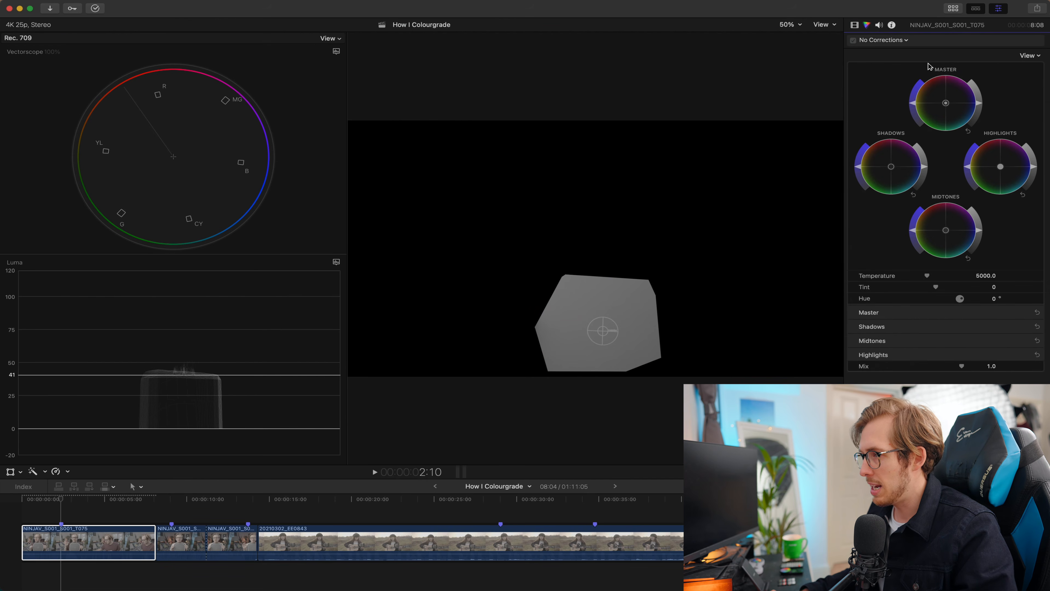
click(979, 105)
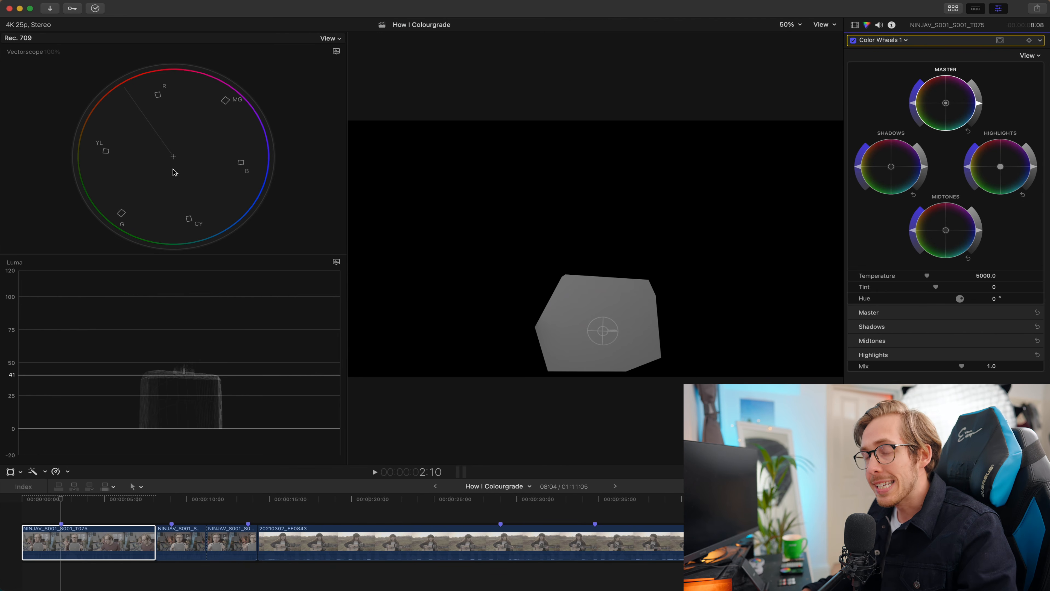
click(336, 261)
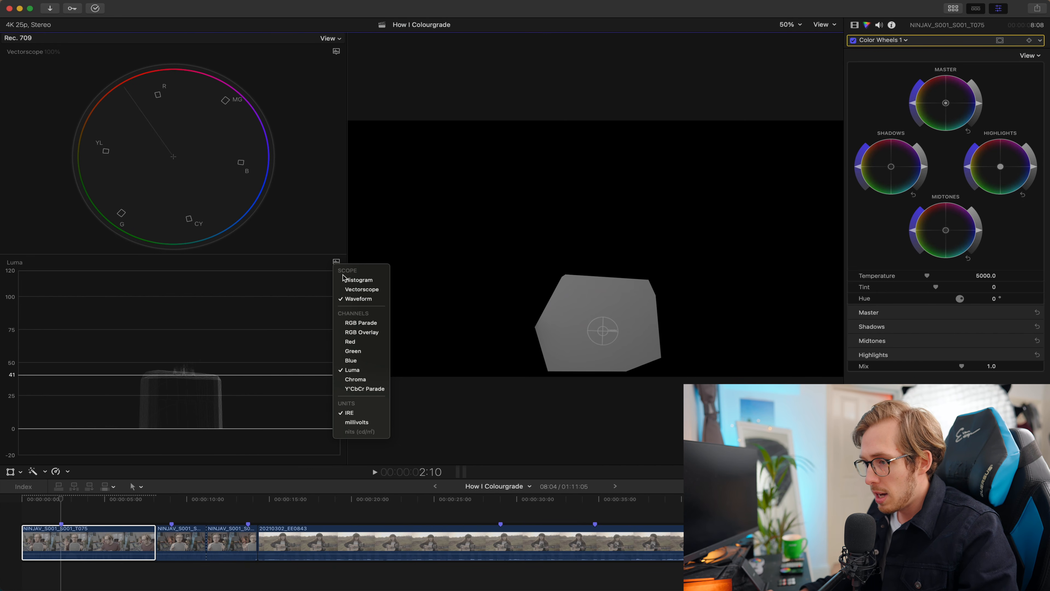
click(367, 337)
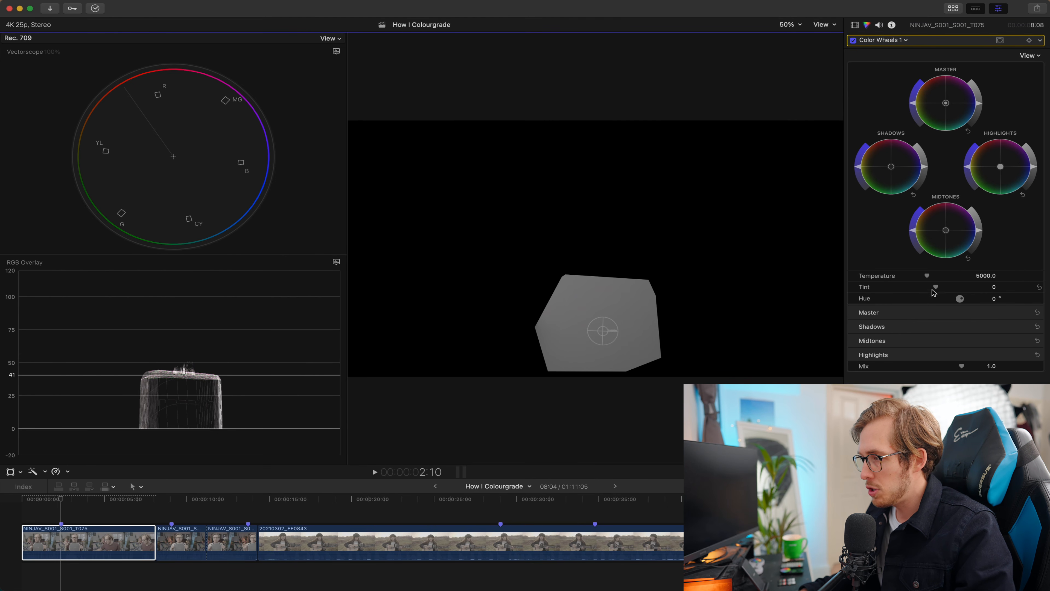
Try small Tint shifts in Color Wheels 1 against the grey card and return the Tint to 0.
mouse_move(935, 290)
mouse_down()
mouse_move(920, 290)
mouse_move(938, 292)
mouse_up()
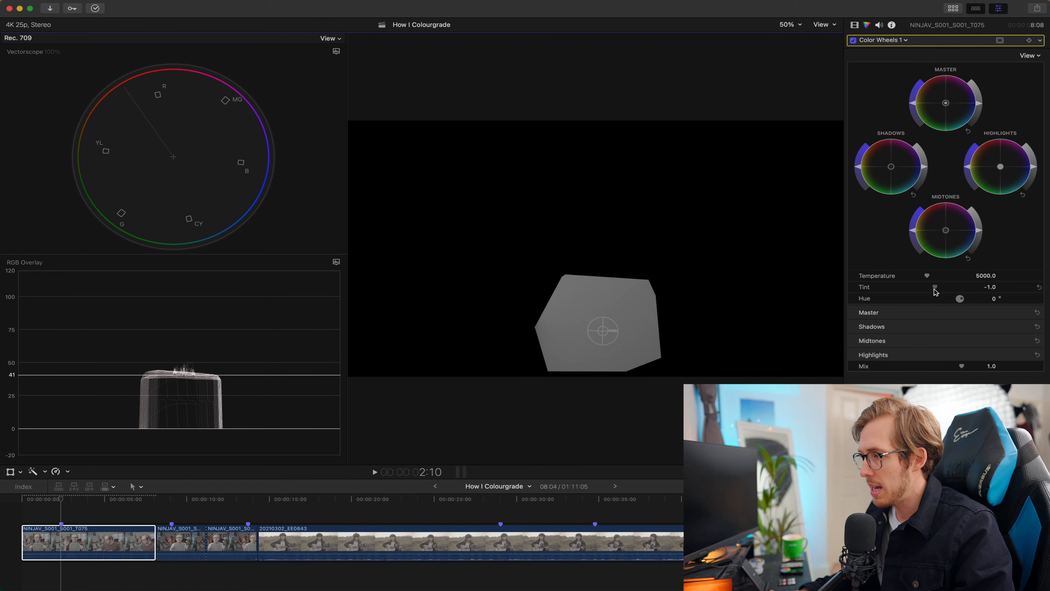
drag(936, 291, 937, 286)
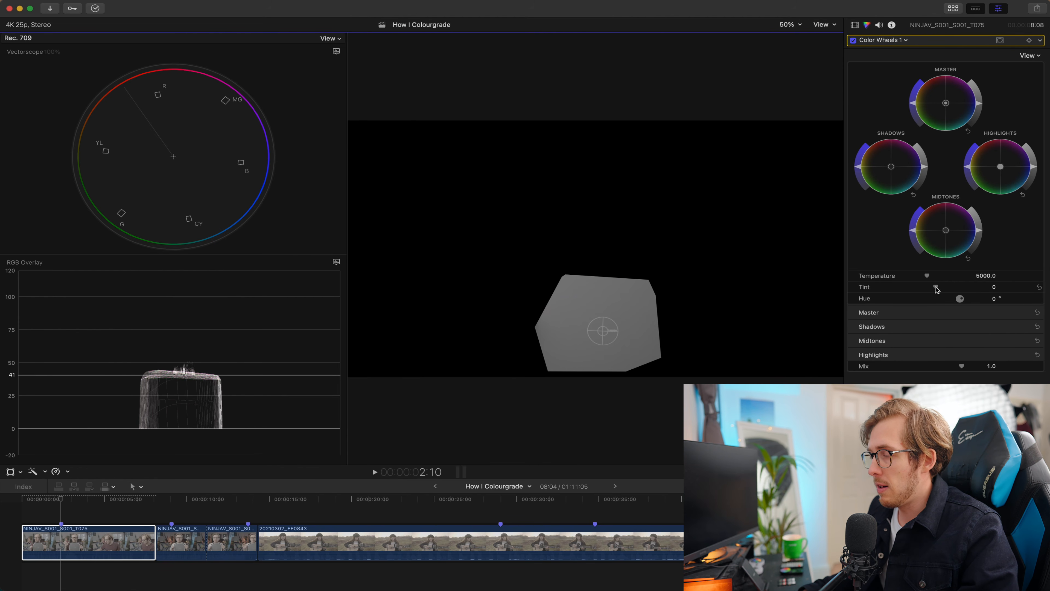
mouse_move(938, 288)
mouse_down()
mouse_move(957, 288)
mouse_move(936, 287)
mouse_up()
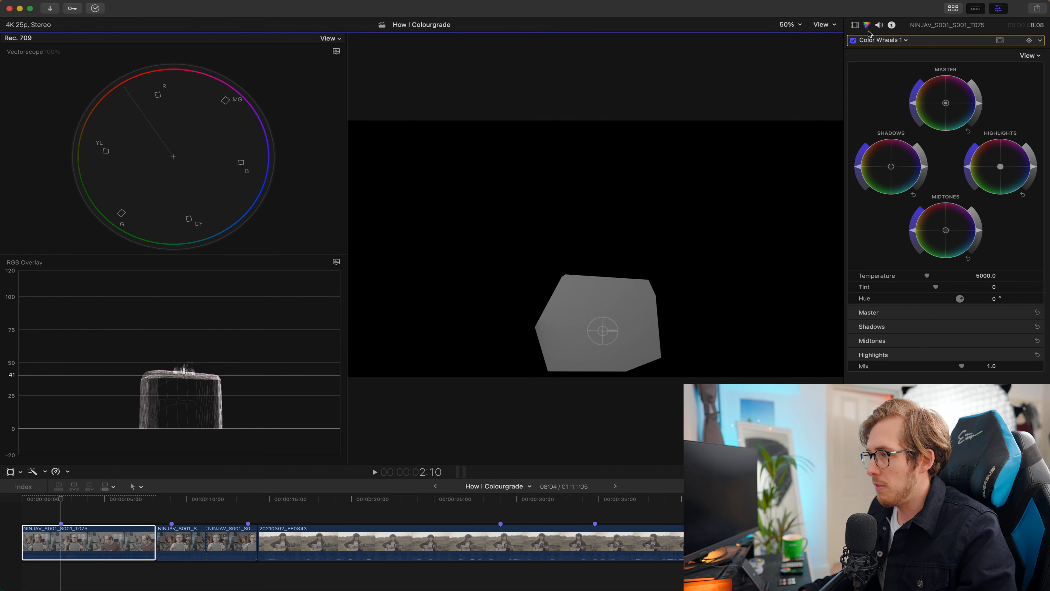
Disable the grey card's Draw Mask and move it below Color Wheels 1 in the effect order.
click(856, 25)
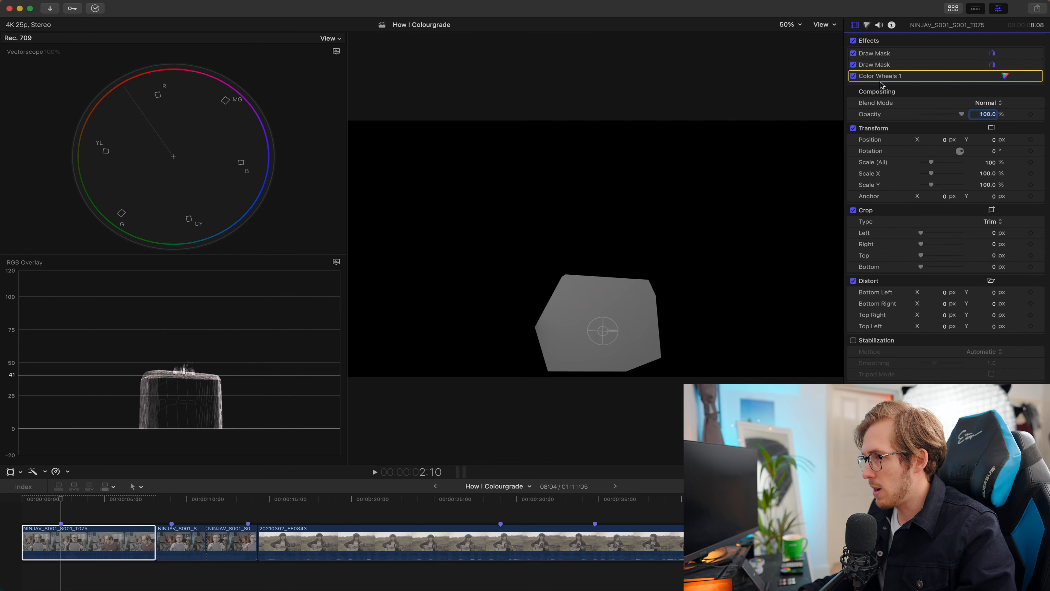
click(853, 53)
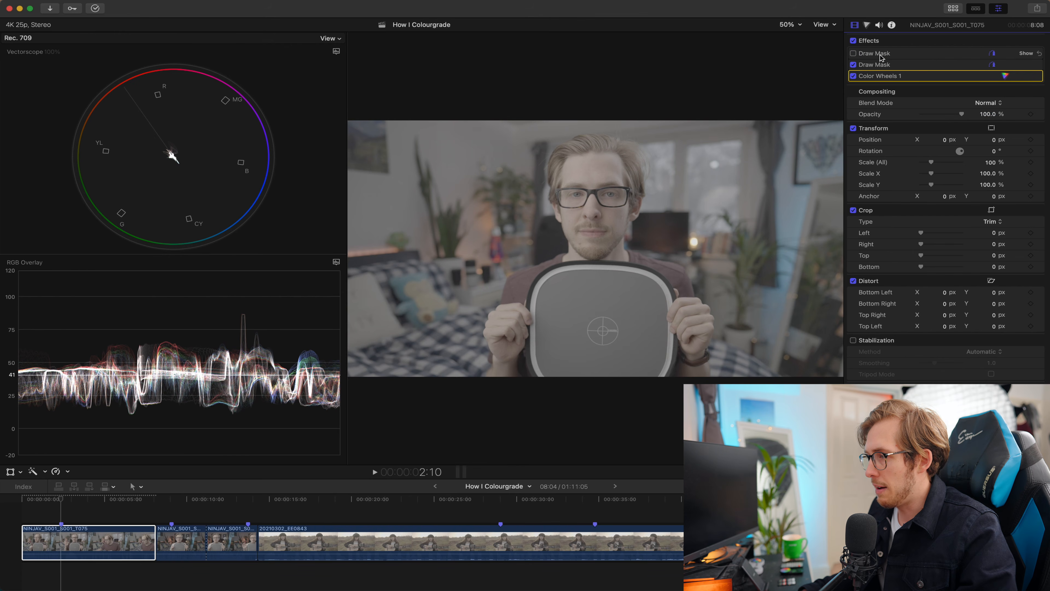
drag(880, 58, 878, 83)
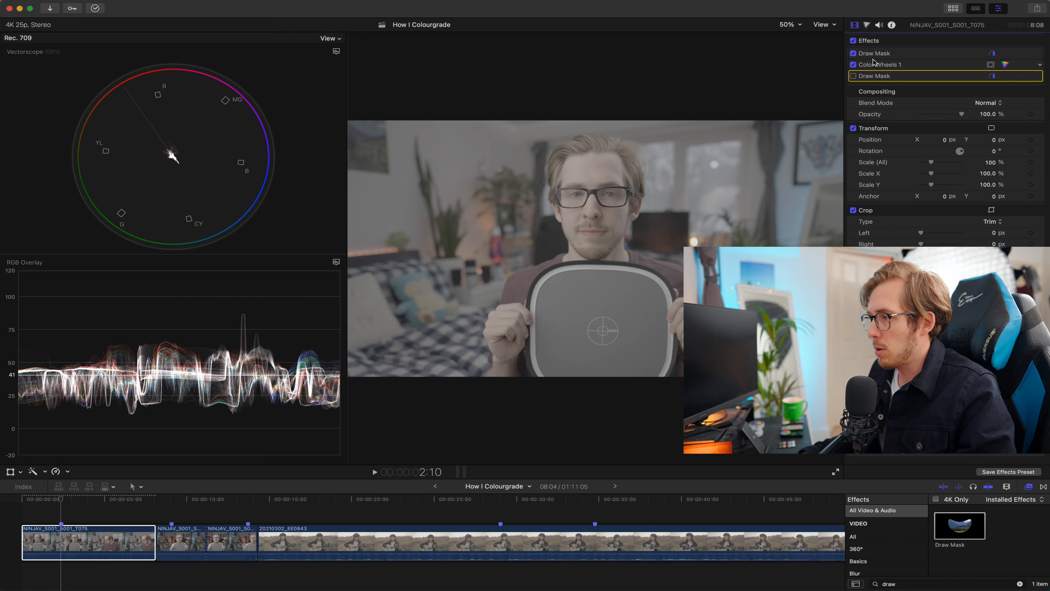
Search the effects for "lut", apply Custom LUT to the clip after Color Wheels 1 and load 1_SGamut3CineSLog3_To_LC-709.
double_click(895, 585)
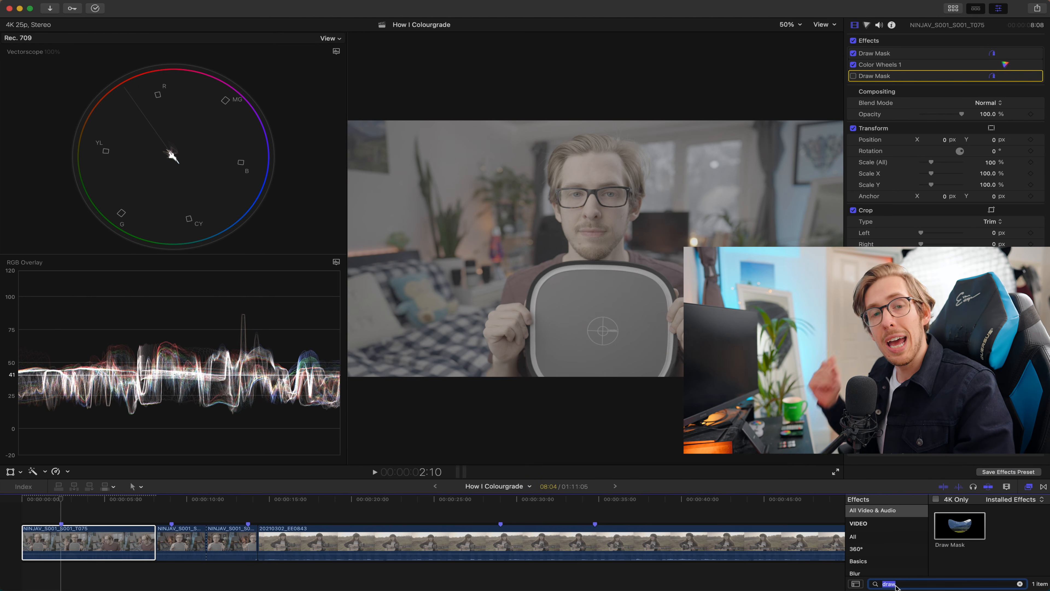
text(lut)
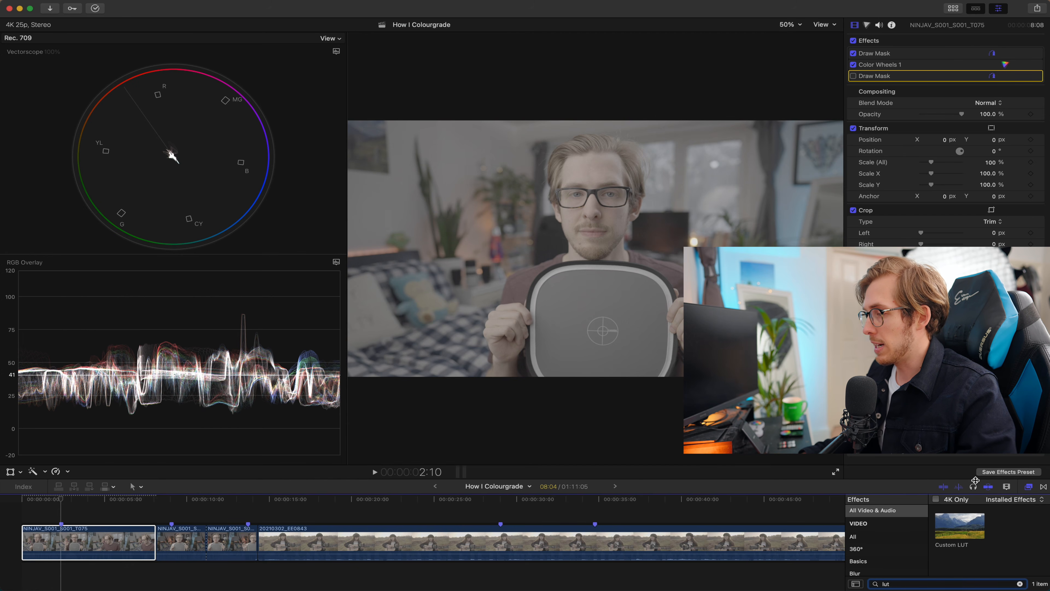
drag(959, 525, 56, 542)
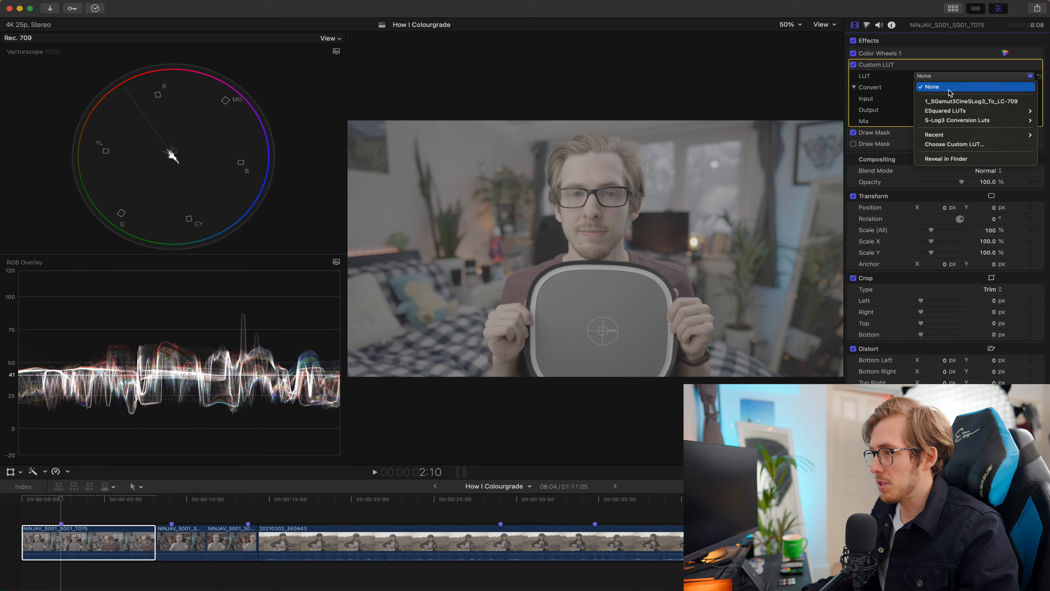
click(948, 76)
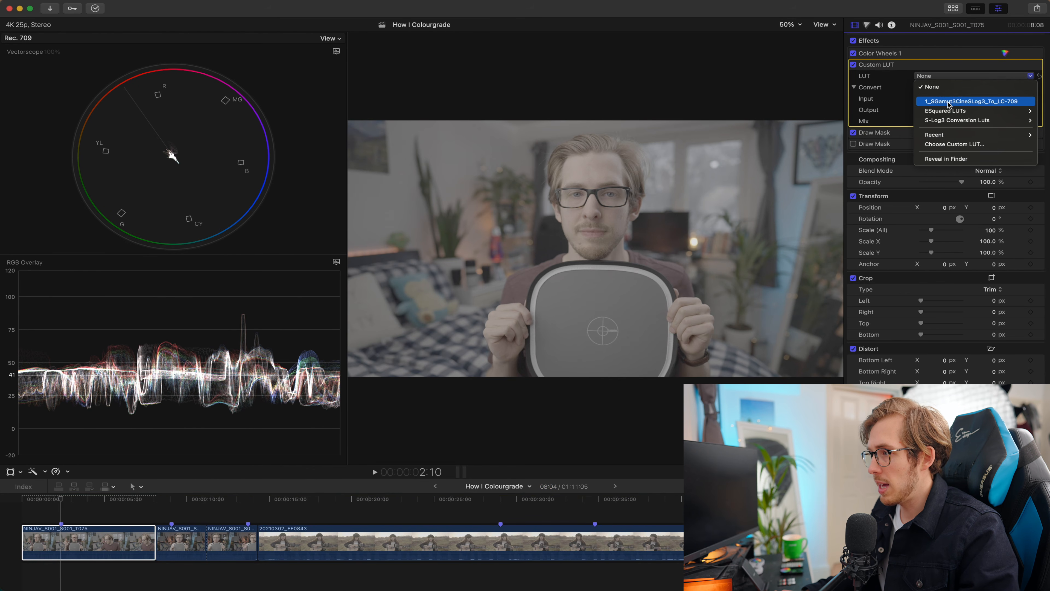
click(949, 104)
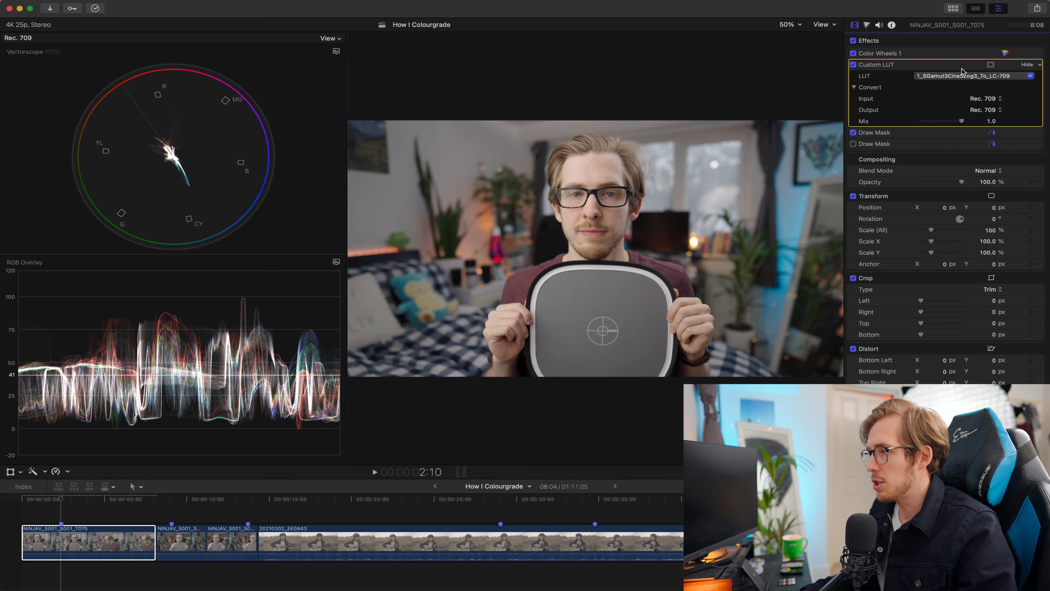
Change the custom LUT to S-Log3 SG3.Cine to Rec. 709 (v1) from the S-Log3 Conversion Luts.
click(962, 76)
mouse_move(942, 122)
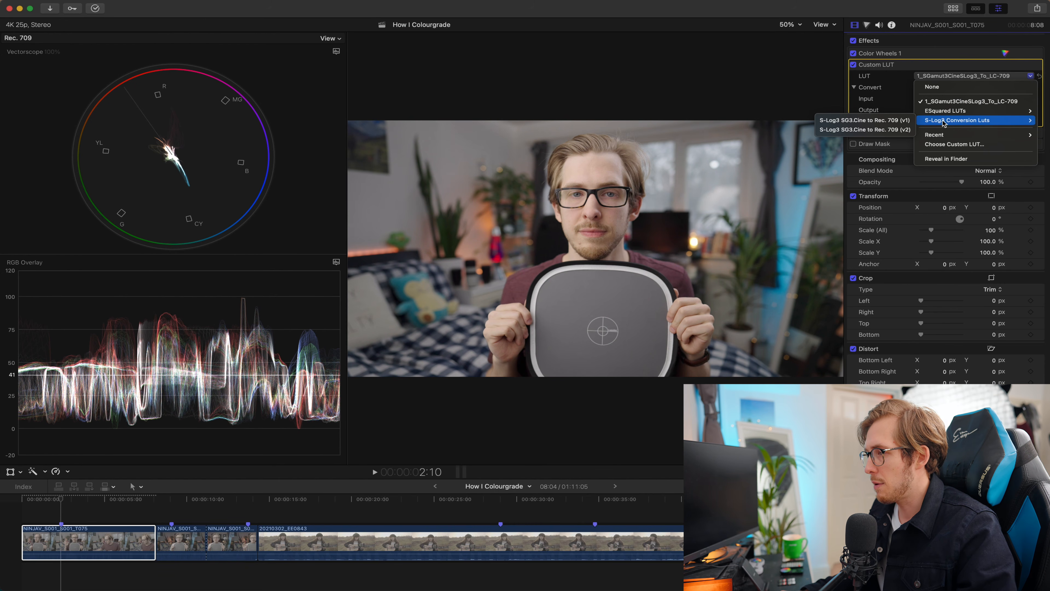
click(906, 124)
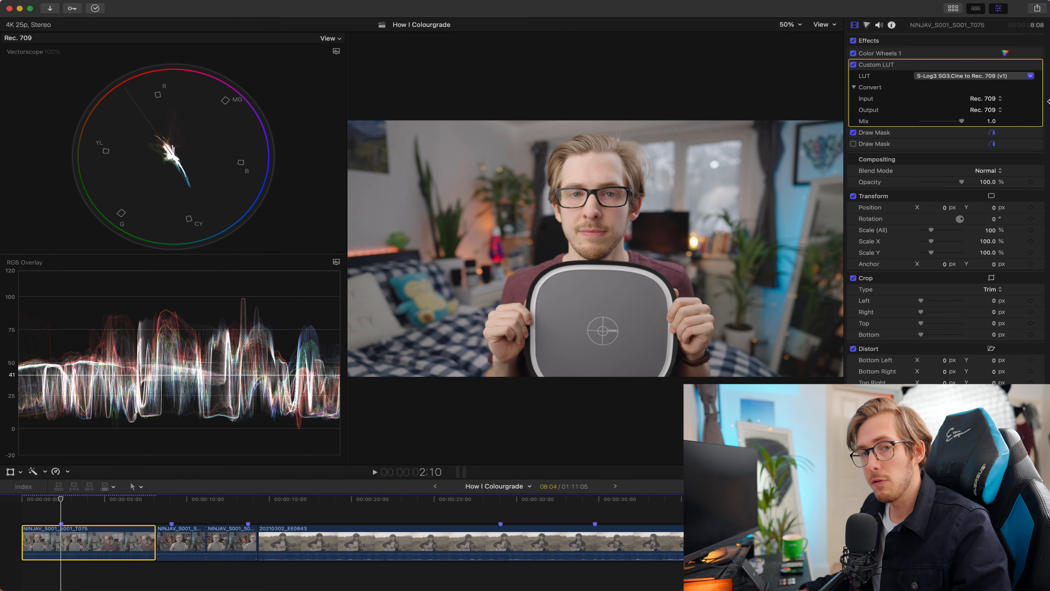
Add a second Color Wheels correction to the clip and raise its highlights brightness slightly.
click(869, 29)
click(905, 41)
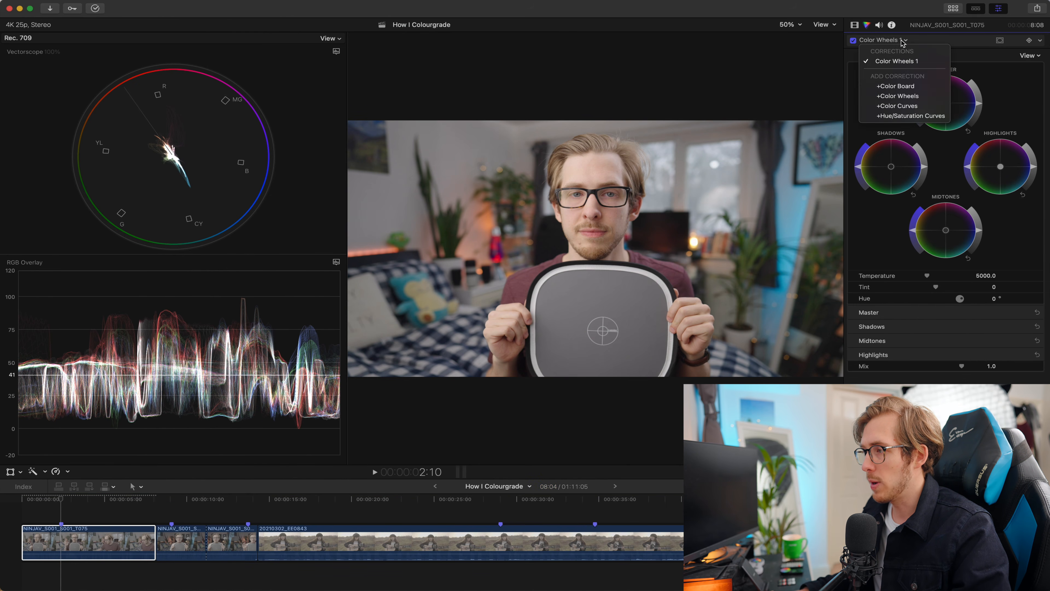
click(899, 98)
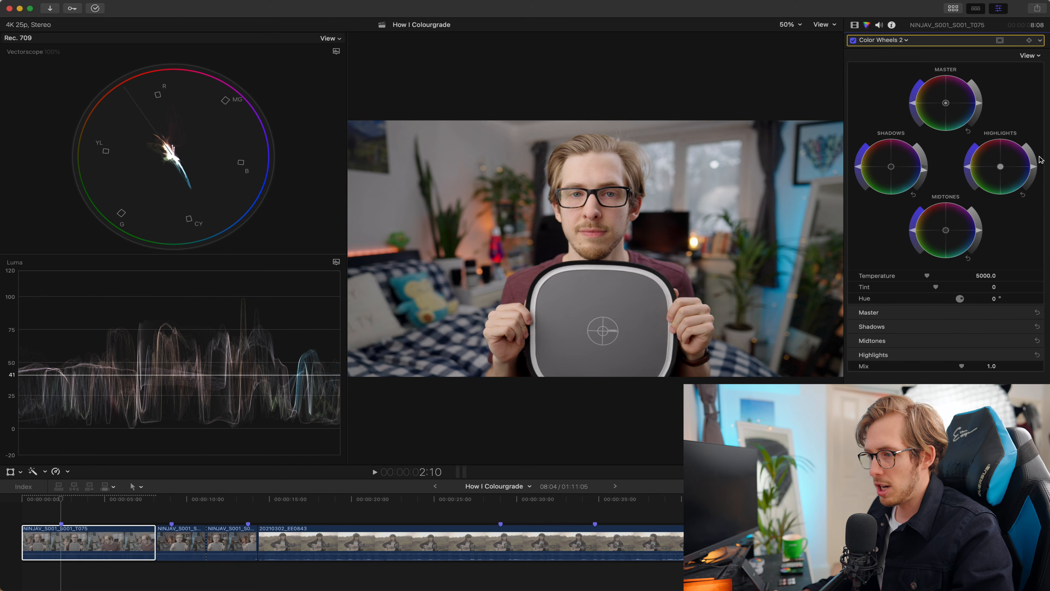
drag(1032, 166, 1033, 161)
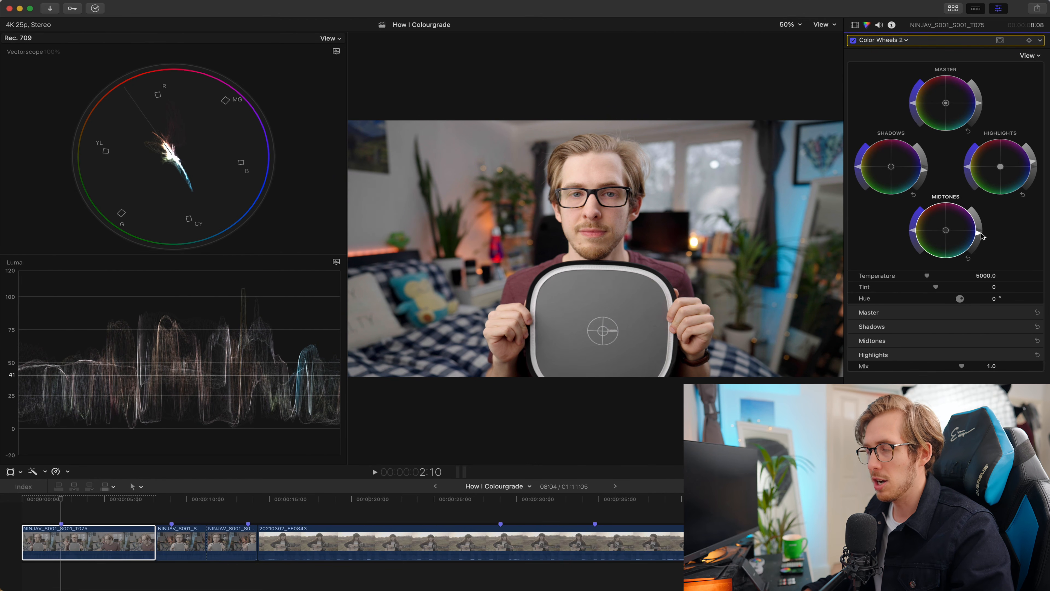
Draw a four-point mask around the forehead to check the skin's exposure on the scopes, and disable the mask.
click(853, 26)
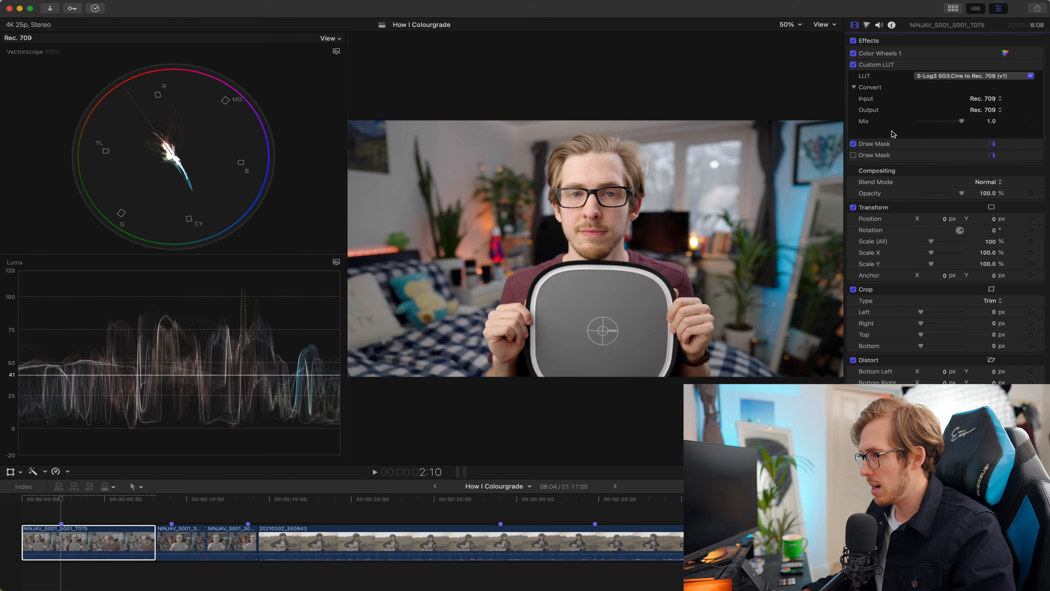
click(874, 143)
click(565, 180)
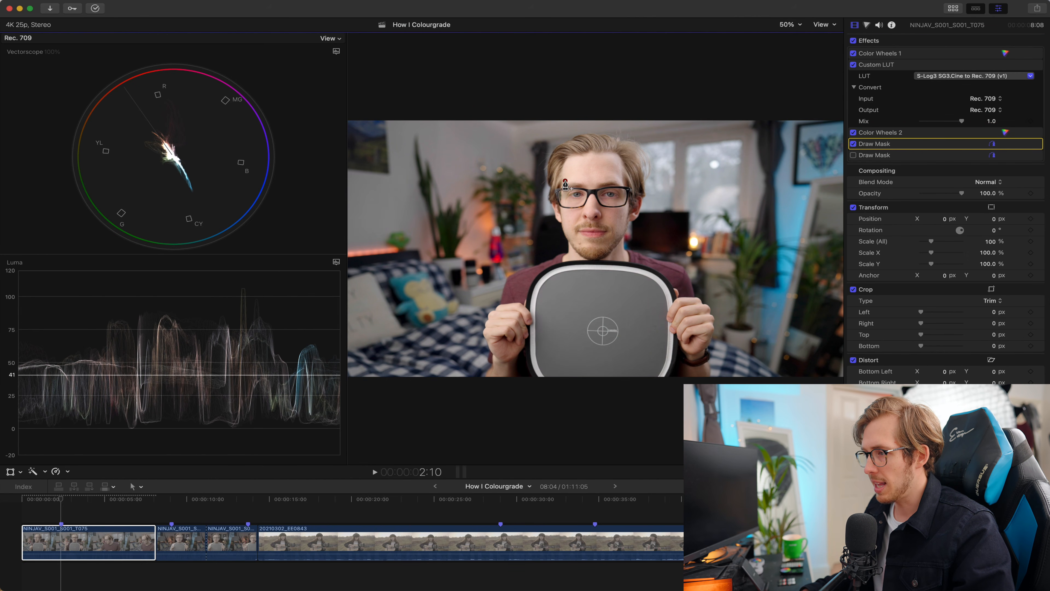
click(621, 179)
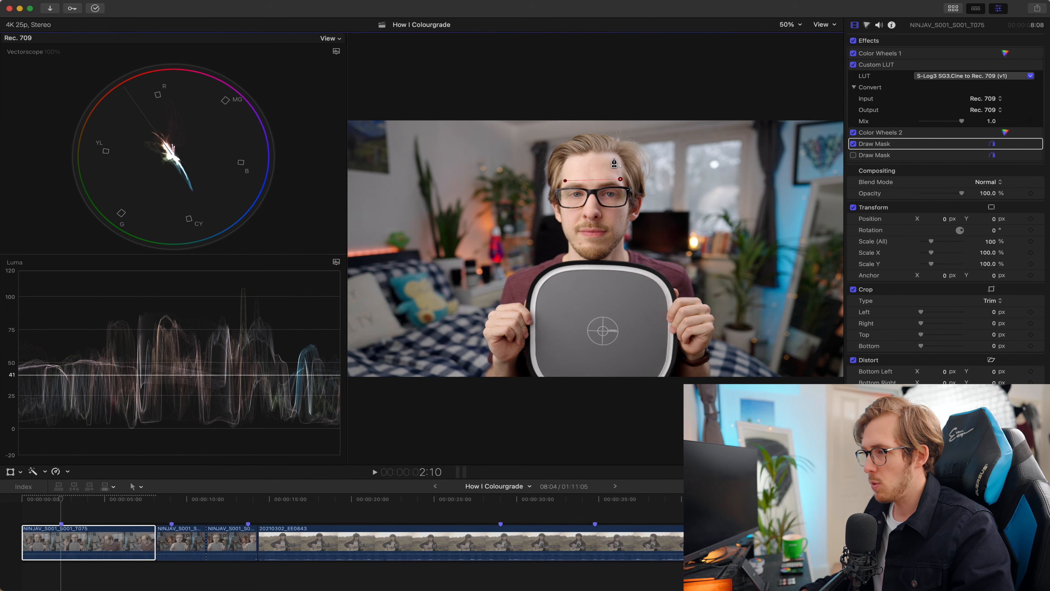
click(570, 160)
click(566, 181)
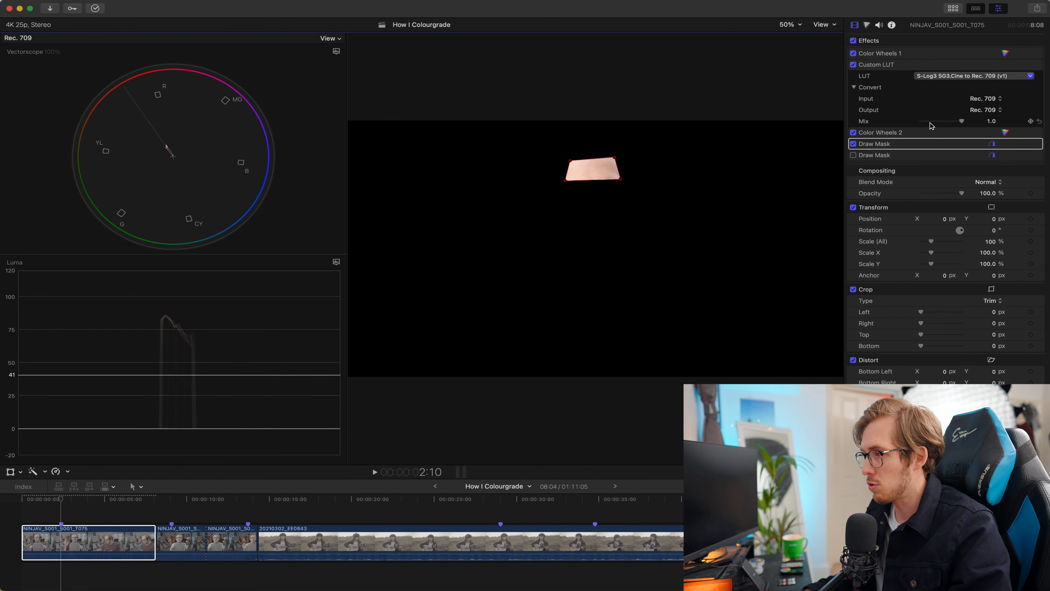
click(853, 144)
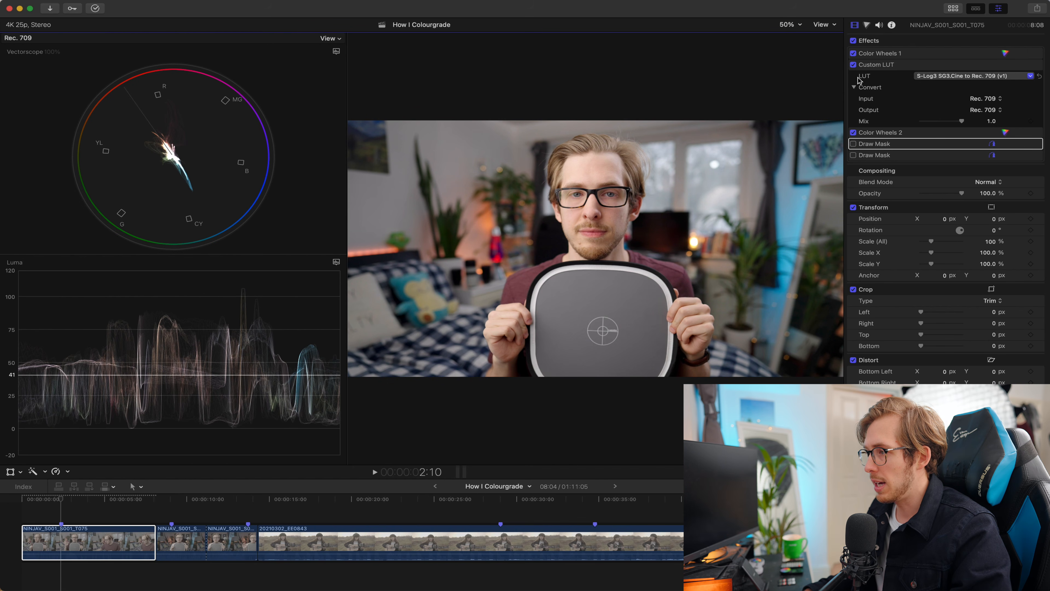
Fine-tune the highlights brightness in Color Wheels 2.
click(888, 128)
click(1006, 132)
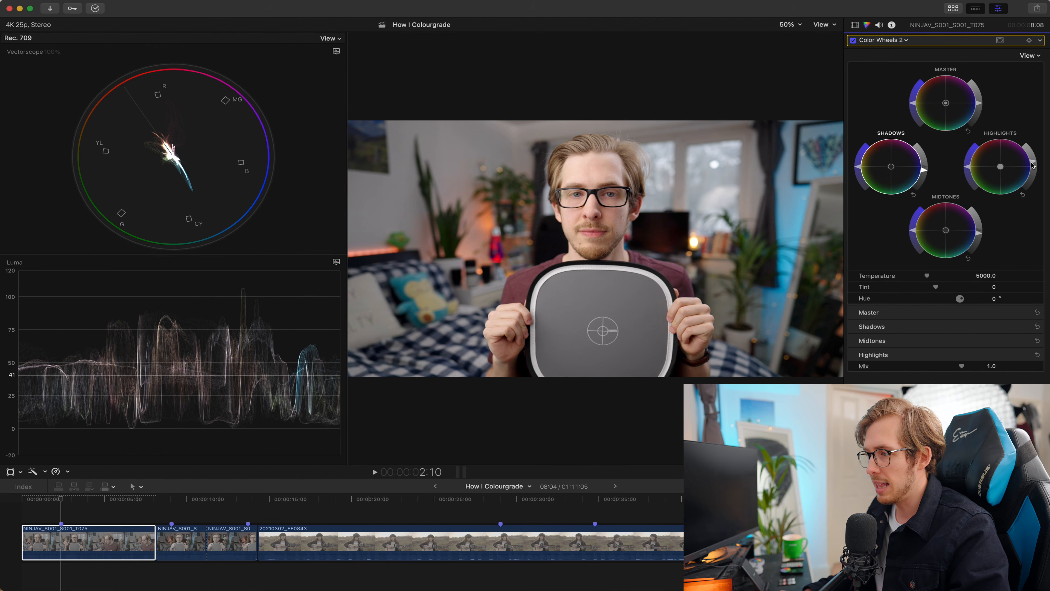
drag(1031, 161, 1032, 163)
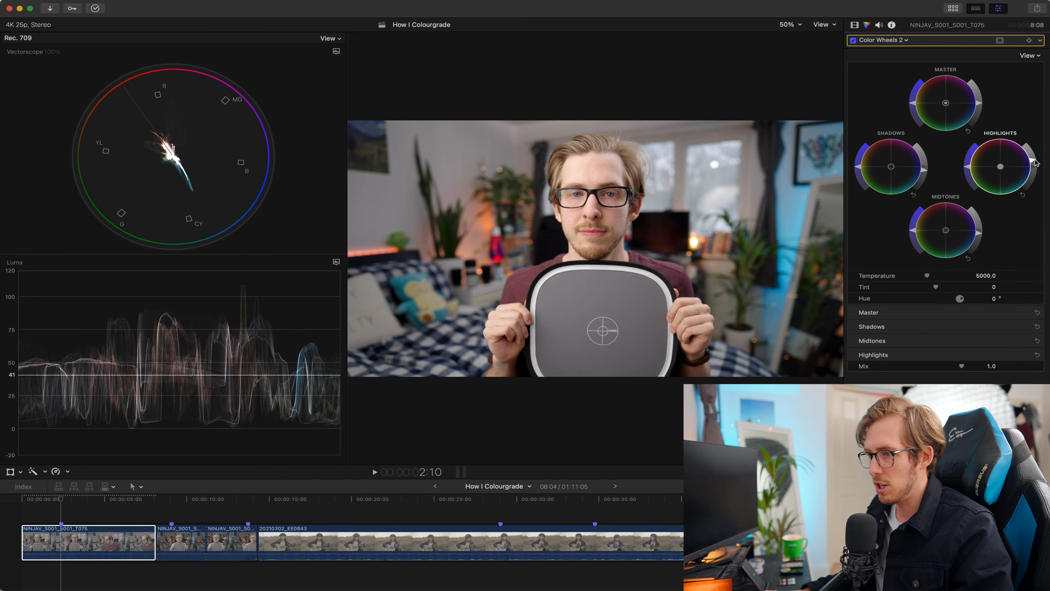
drag(1035, 160, 1036, 161)
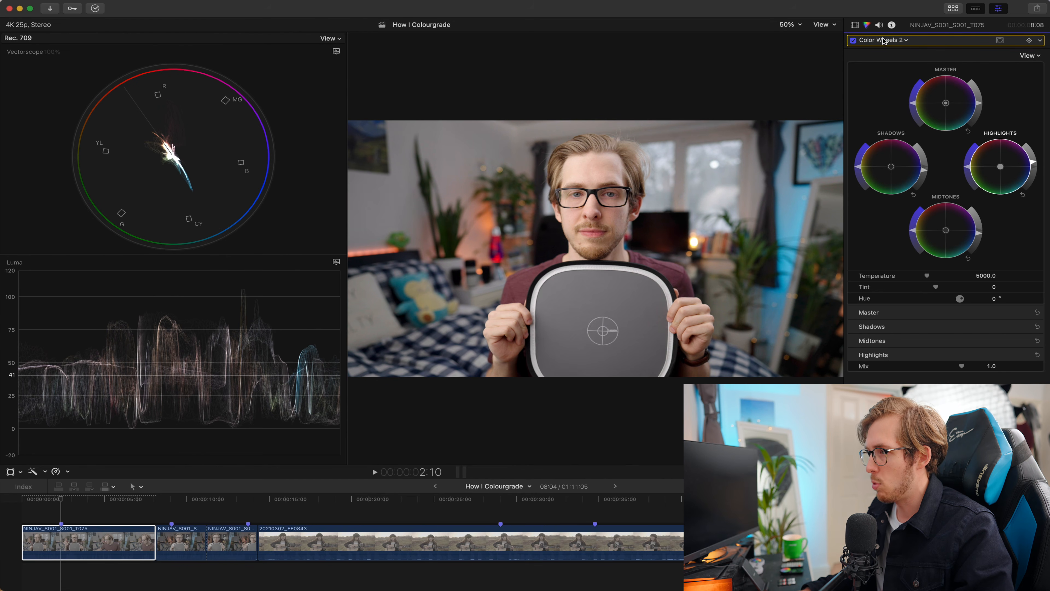
Add a third Color Wheels correction to the clip and raise its master saturation slightly.
click(855, 25)
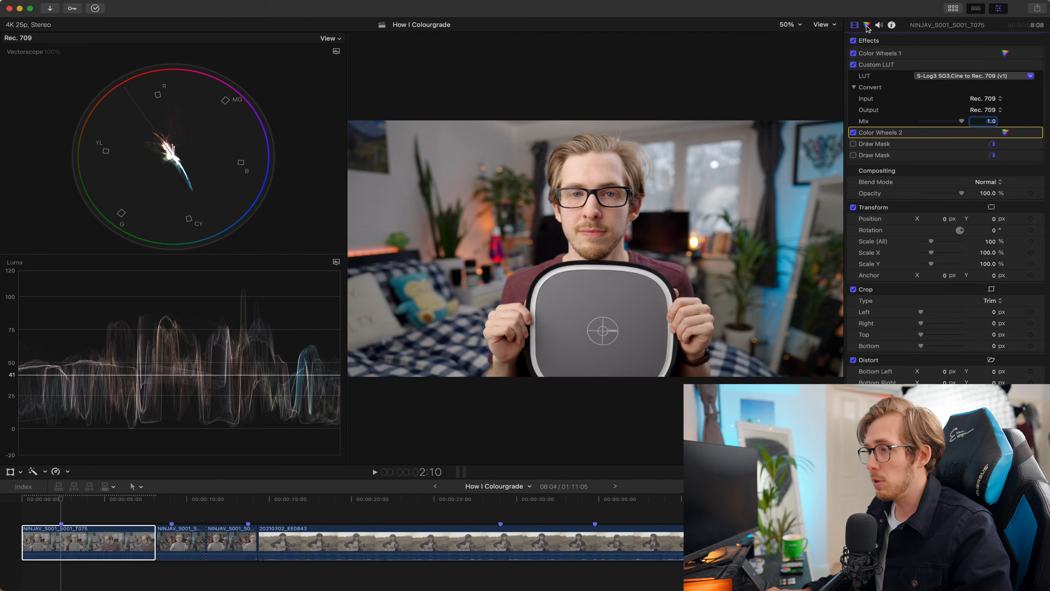
click(867, 26)
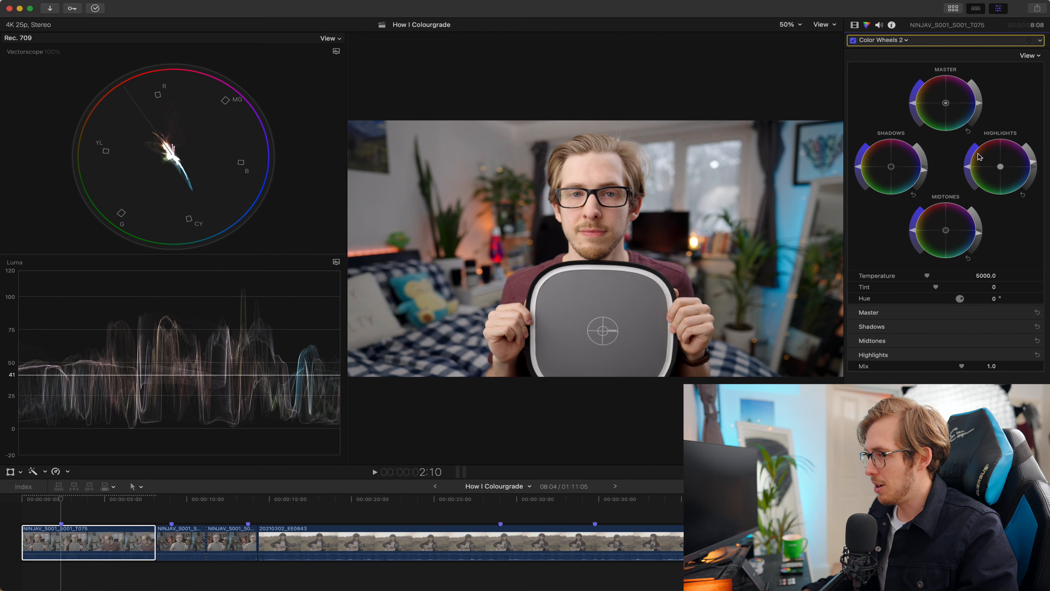
click(890, 43)
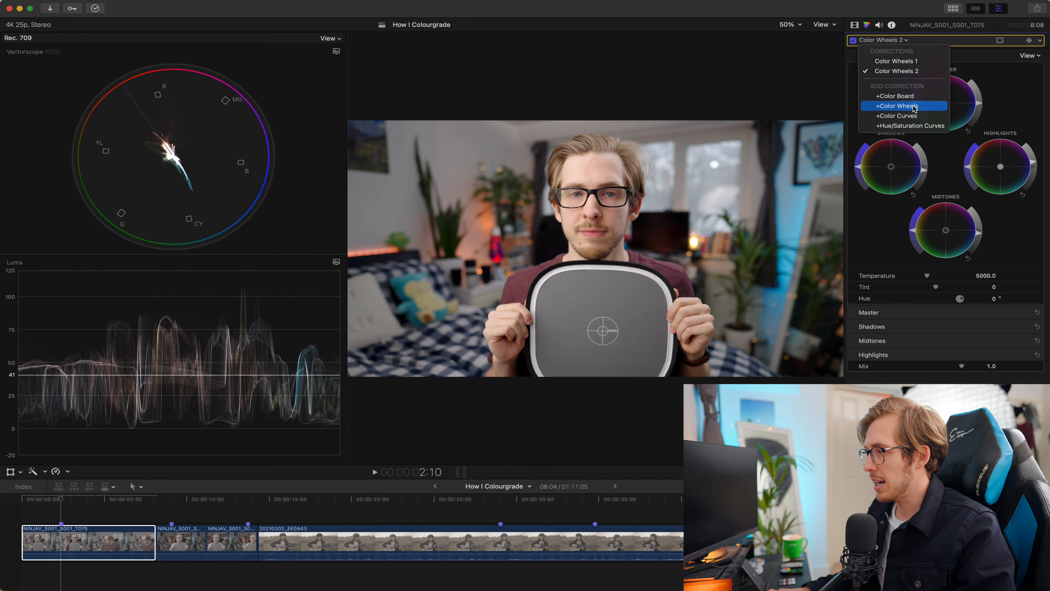
click(913, 105)
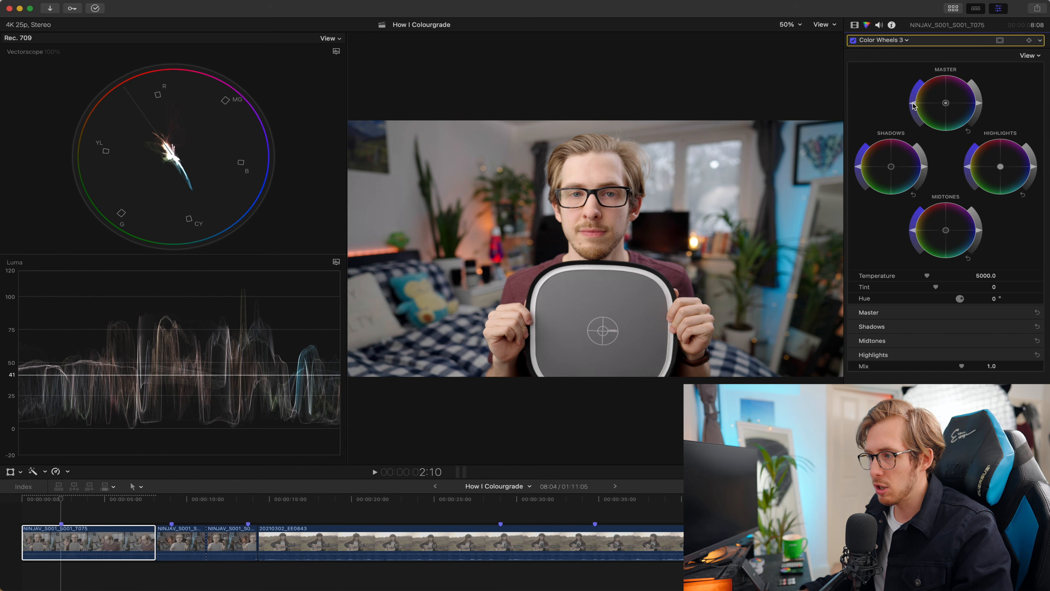
drag(912, 106, 924, 103)
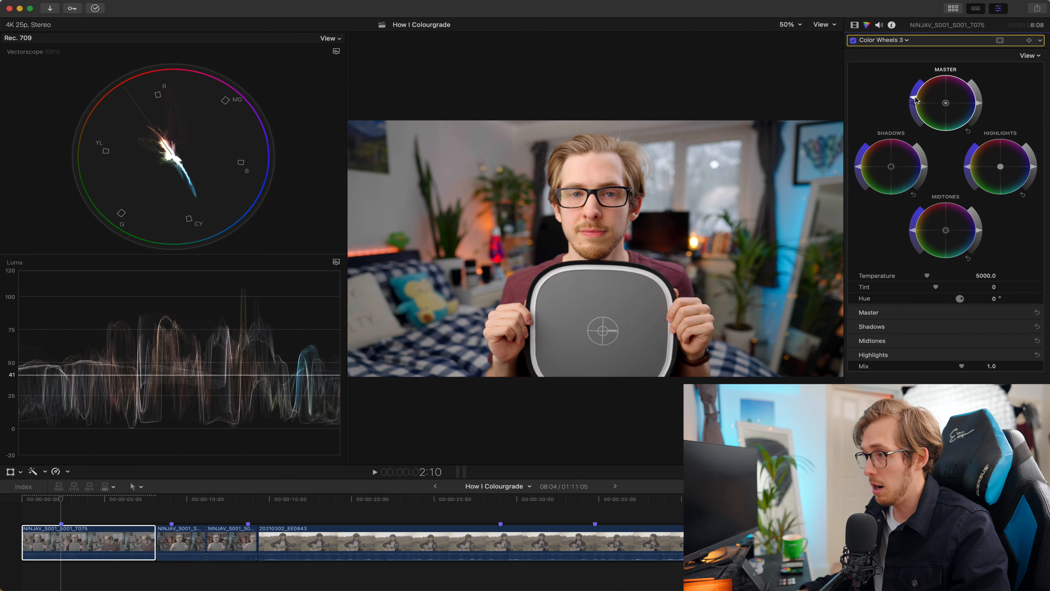
Enable the forehead's Draw Mask to isolate the skin on the vectorscope.
click(854, 25)
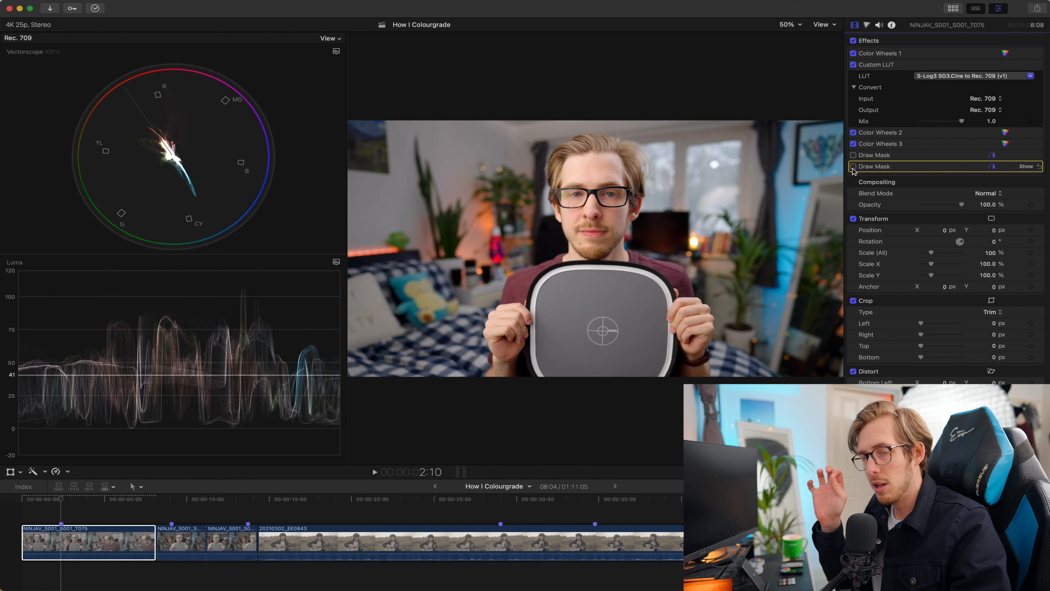
click(853, 167)
click(853, 167)
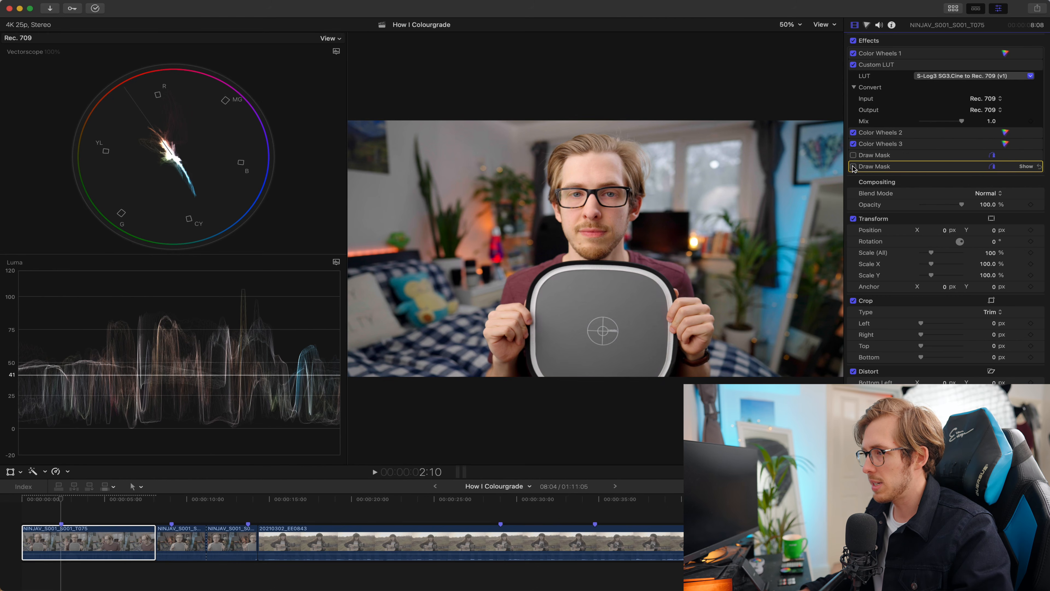
click(853, 155)
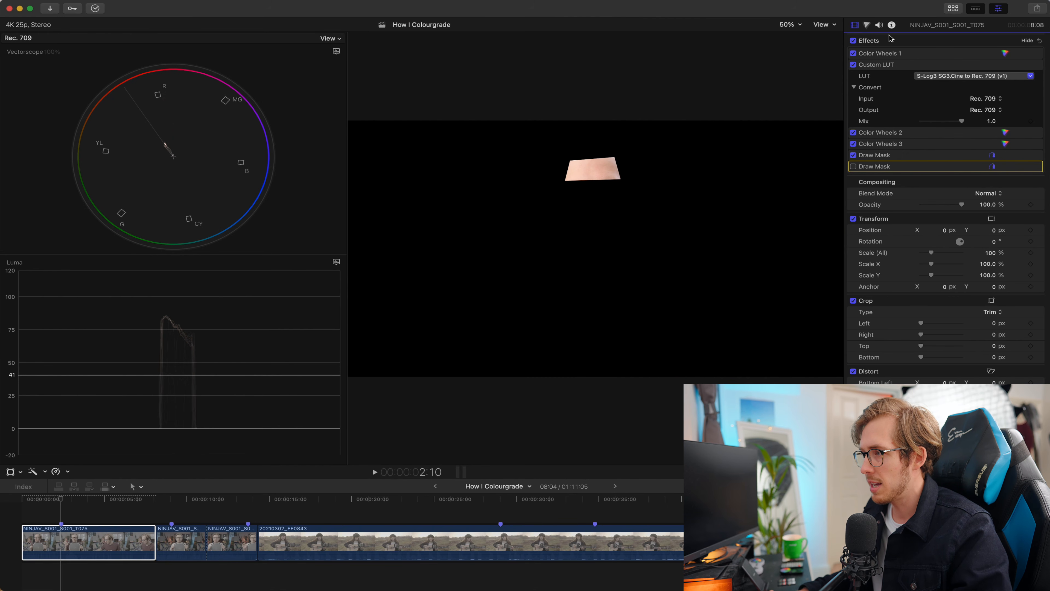
Add a Hue/Saturation Curves correction, sample the forehead skin for Hue vs Hue and lower the sampled orange point slightly toward yellow.
click(866, 25)
click(884, 40)
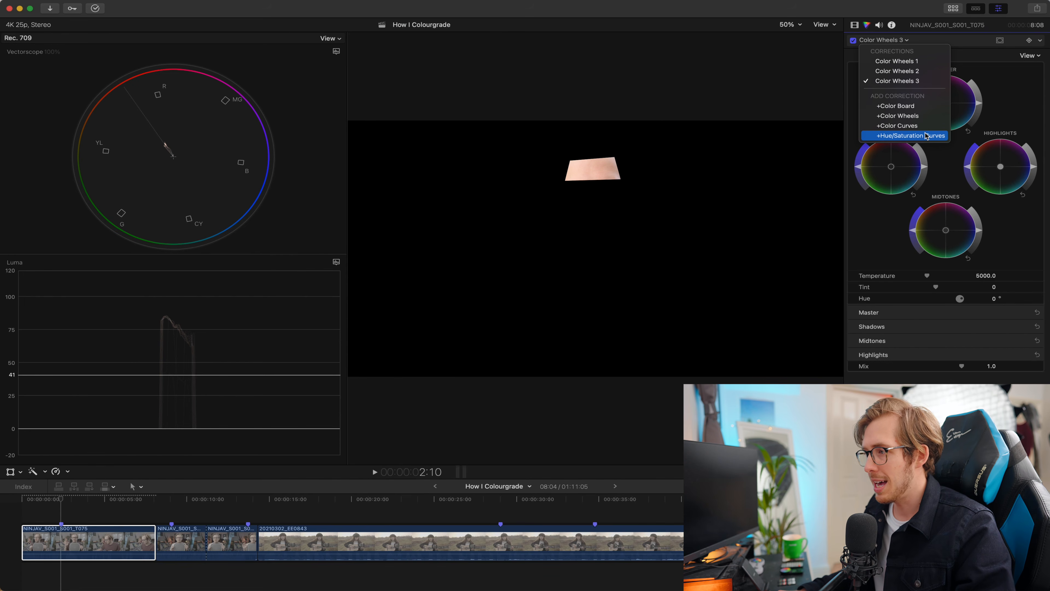
click(925, 135)
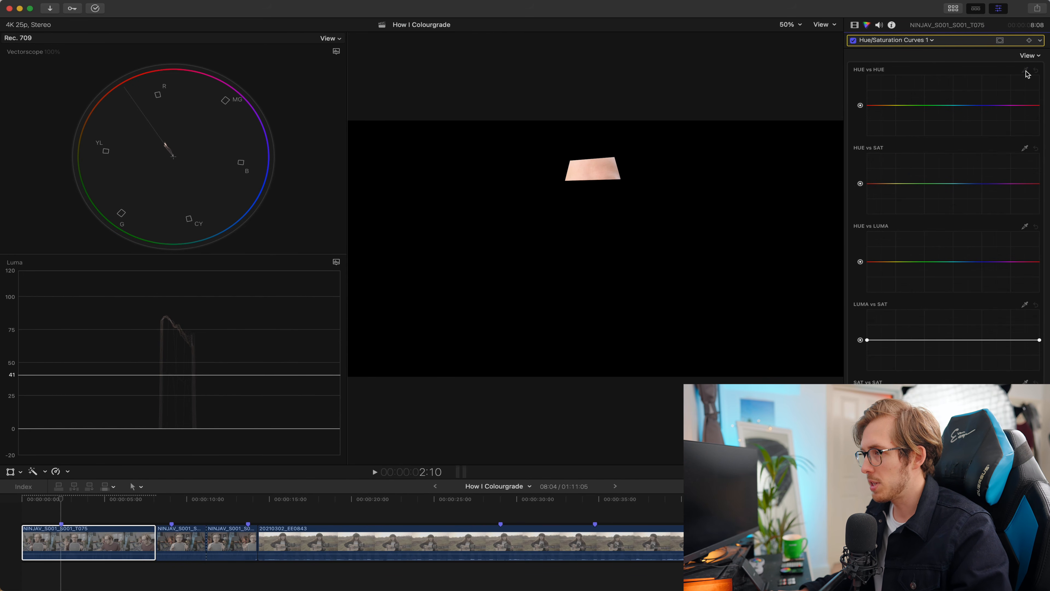
click(1025, 70)
drag(594, 172, 605, 169)
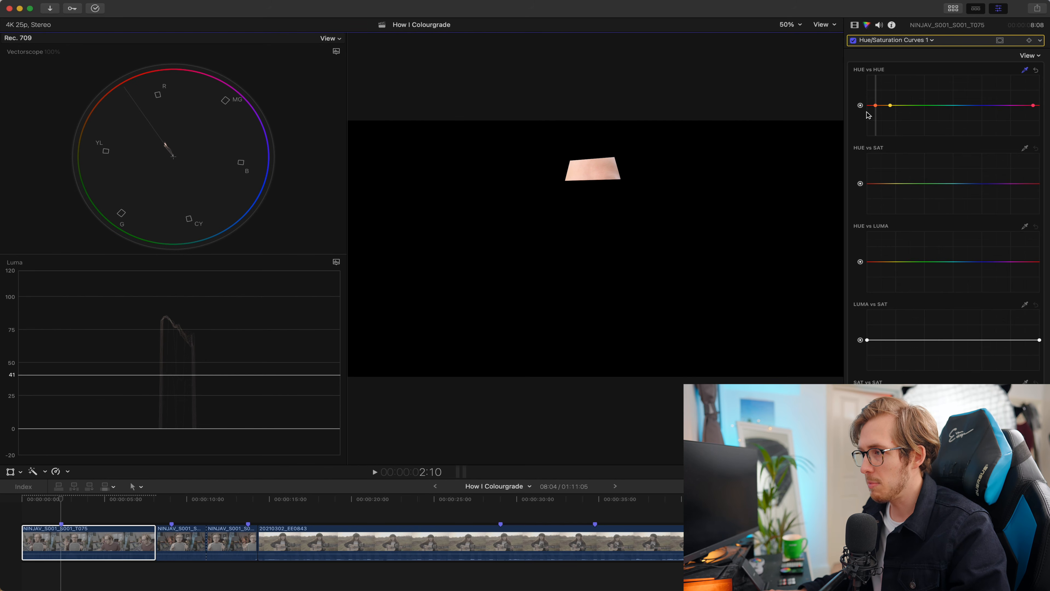
click(877, 109)
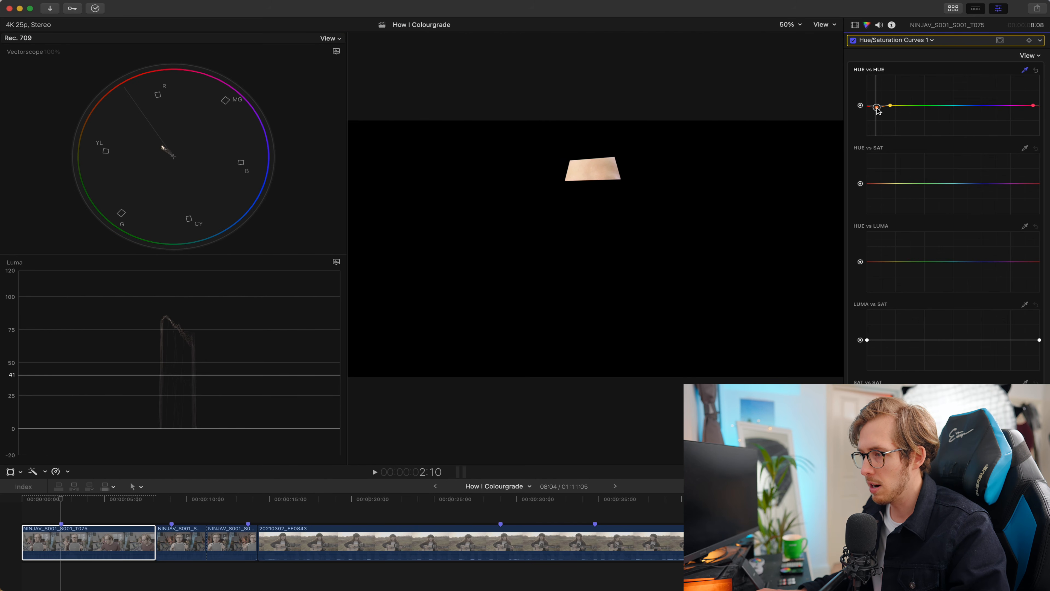
Disable the forehead's Draw Mask and raise the sampled skin point on Hue vs Hue slightly toward red.
click(854, 25)
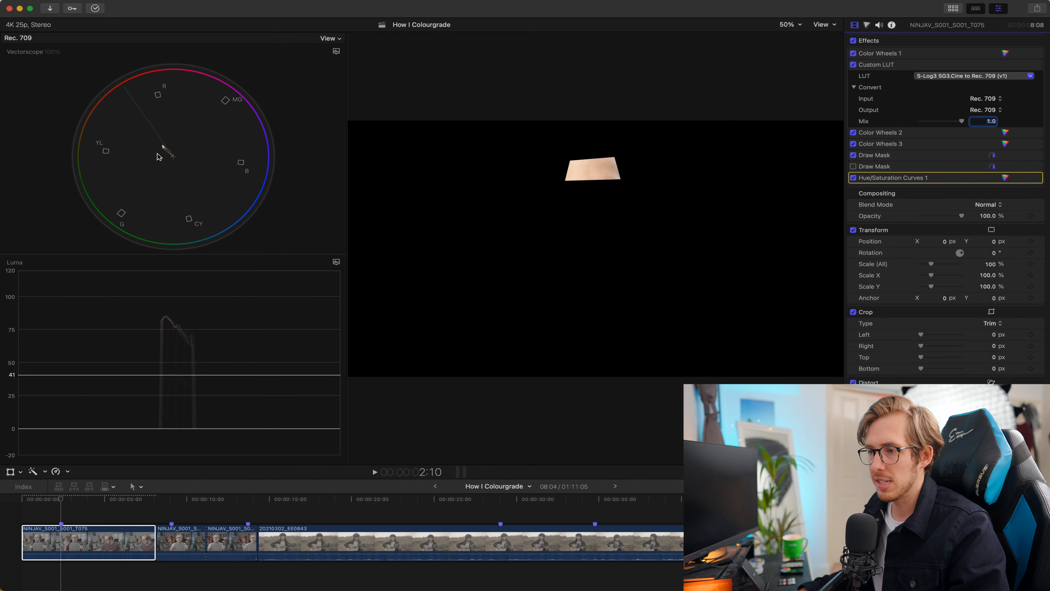
click(853, 155)
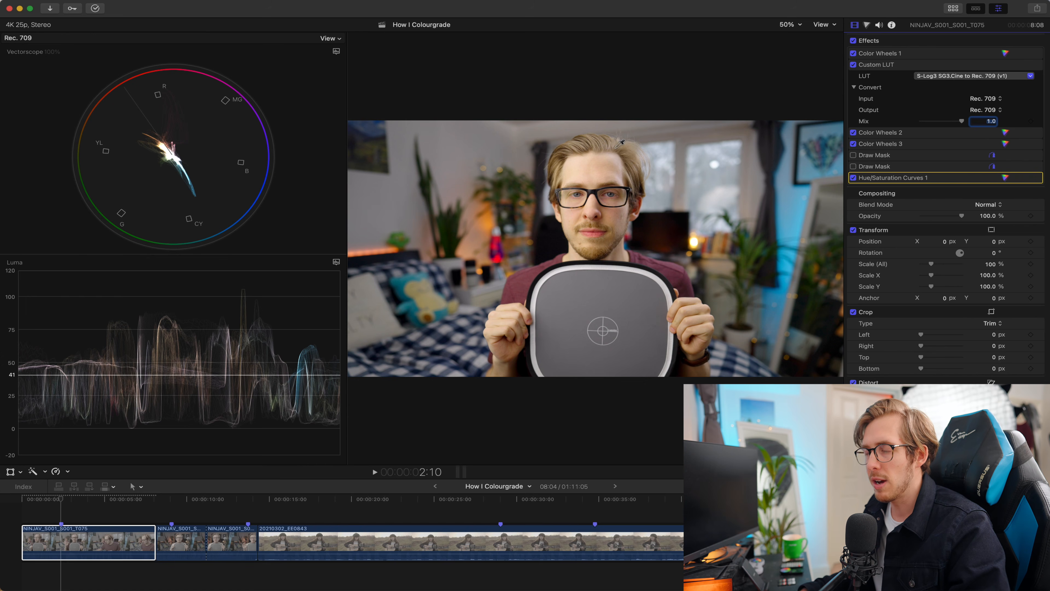
click(911, 177)
click(1005, 178)
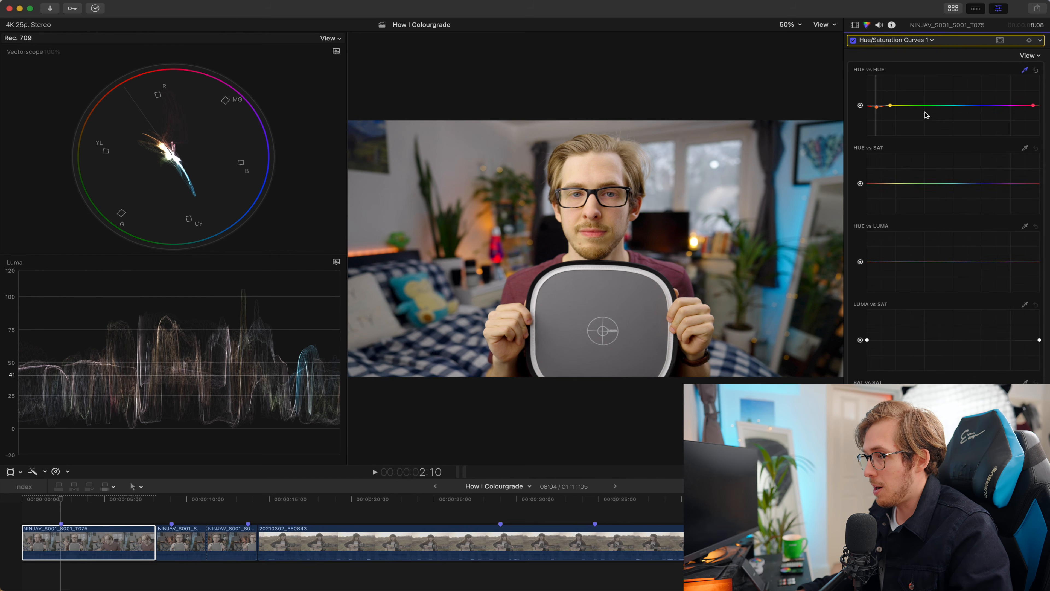
drag(877, 105, 878, 106)
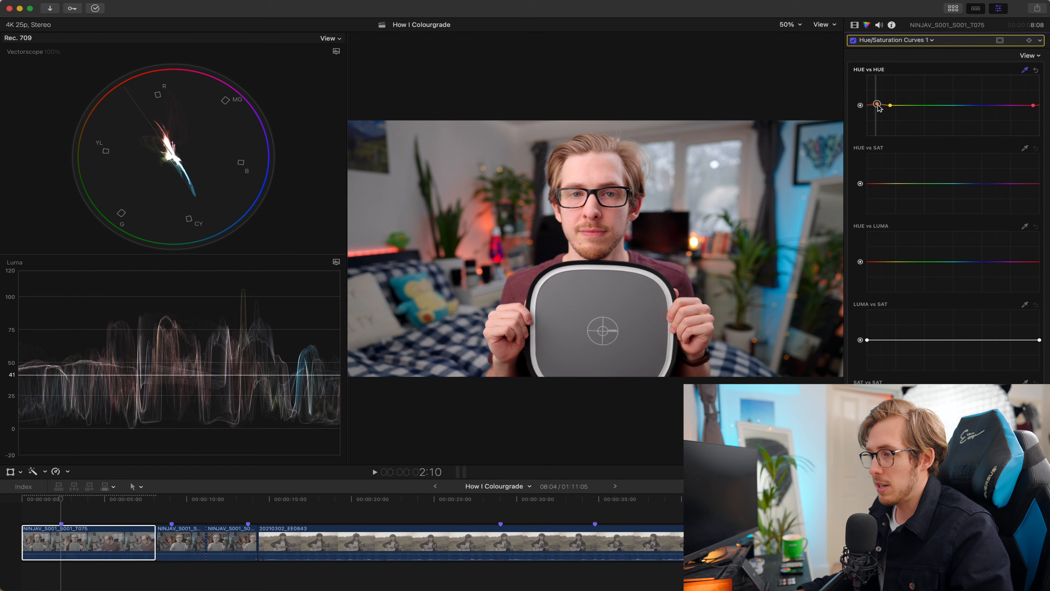
Enable the forehead's Draw Mask and bring the skin point on Hue vs Hue back close to the neutral line.
click(854, 25)
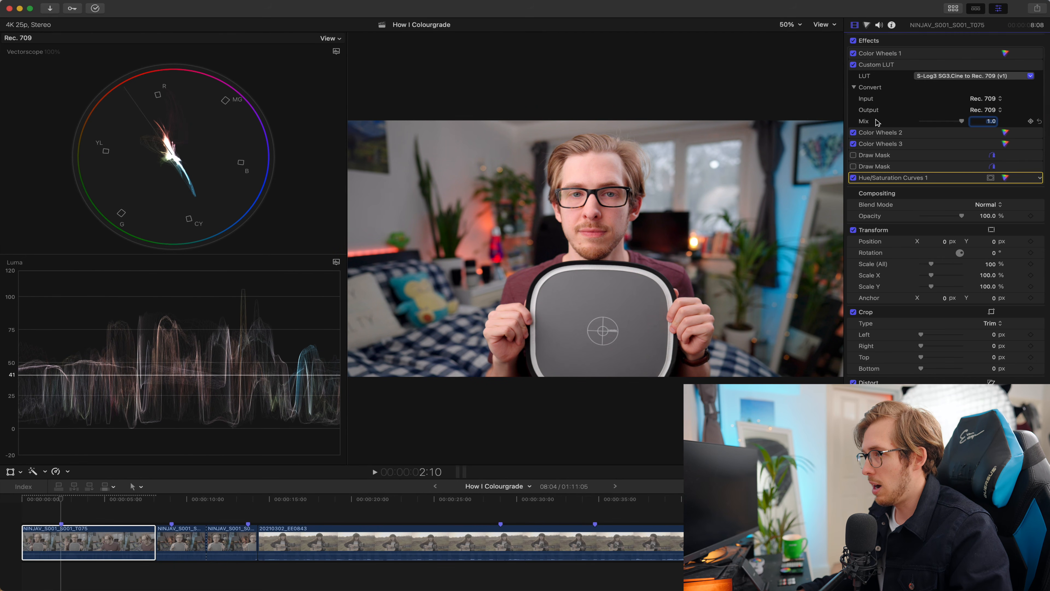
click(853, 155)
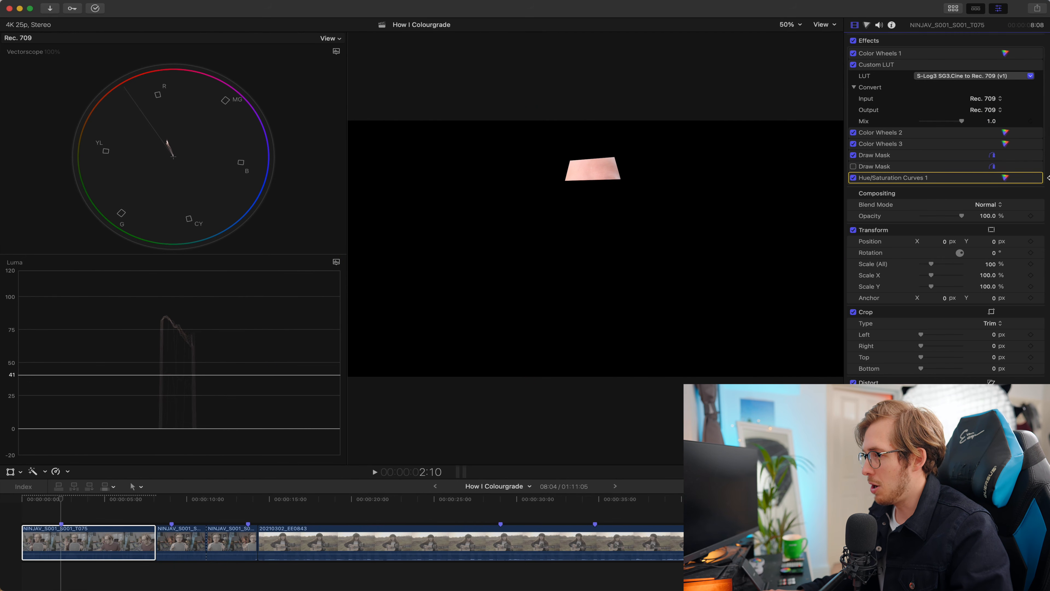
click(1005, 178)
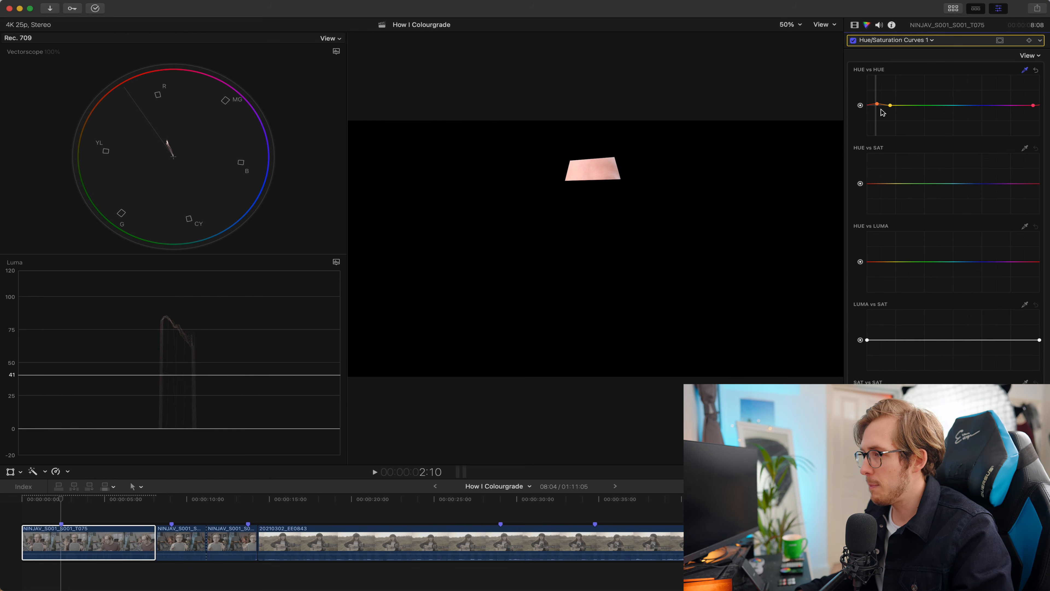
drag(879, 104, 877, 105)
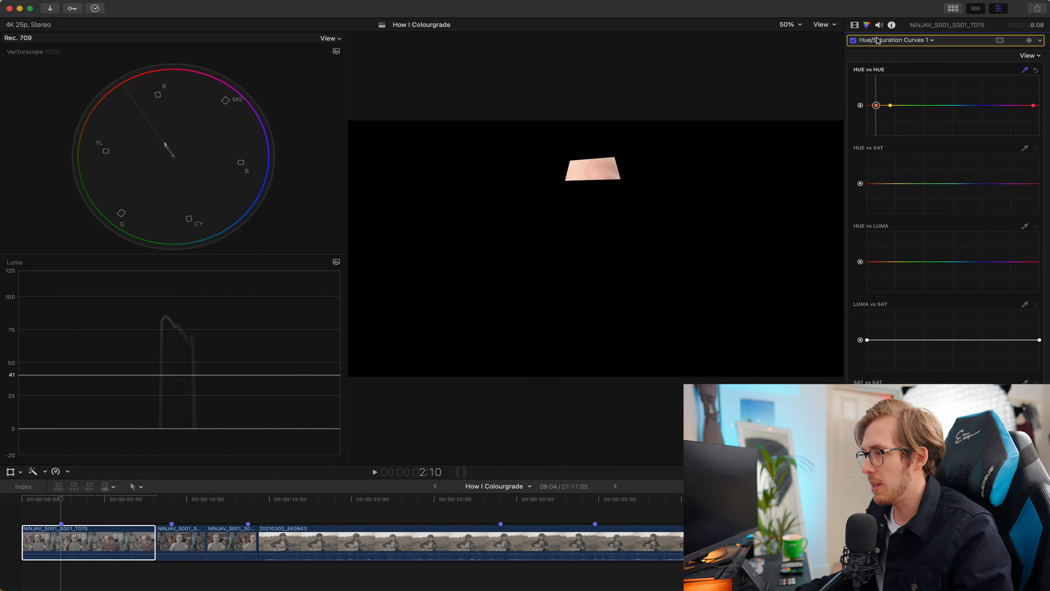
Disable the forehead's Draw Mask and move Hue/Saturation Curves 1 above both Draw Masks in the effect order.
click(854, 24)
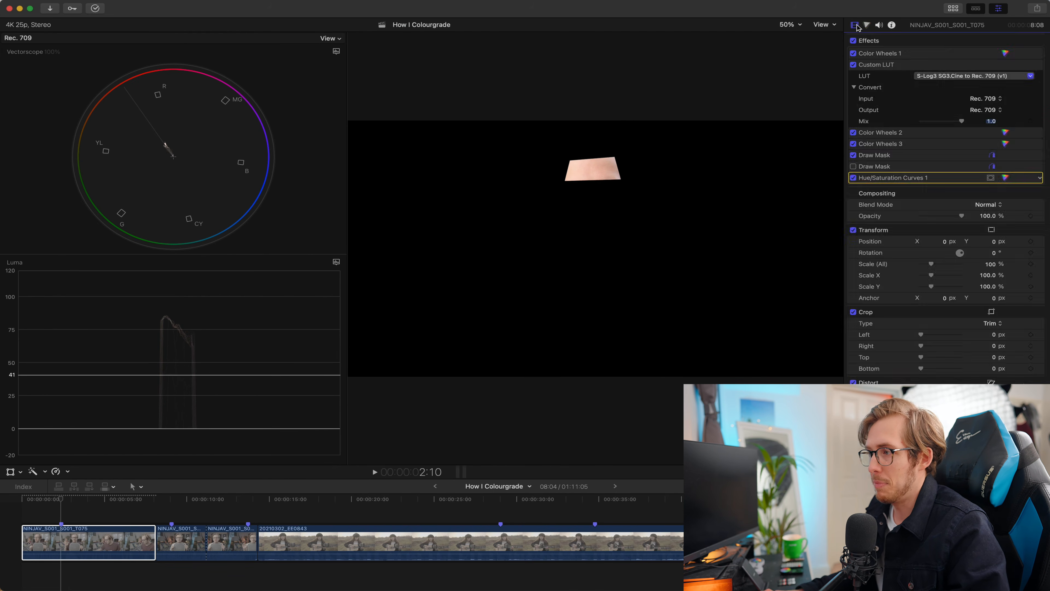
click(854, 155)
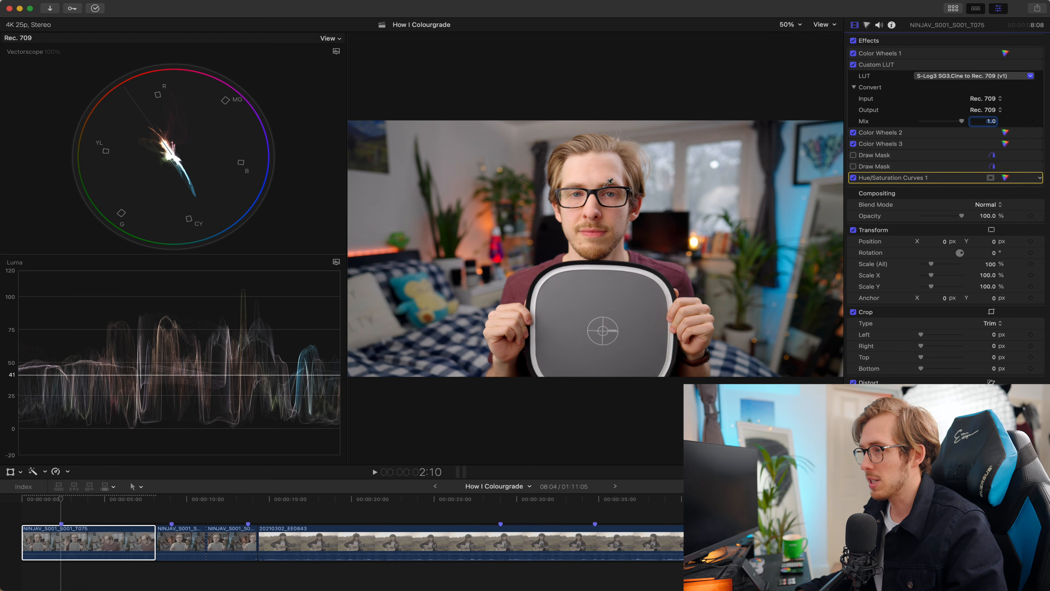
drag(893, 178, 886, 156)
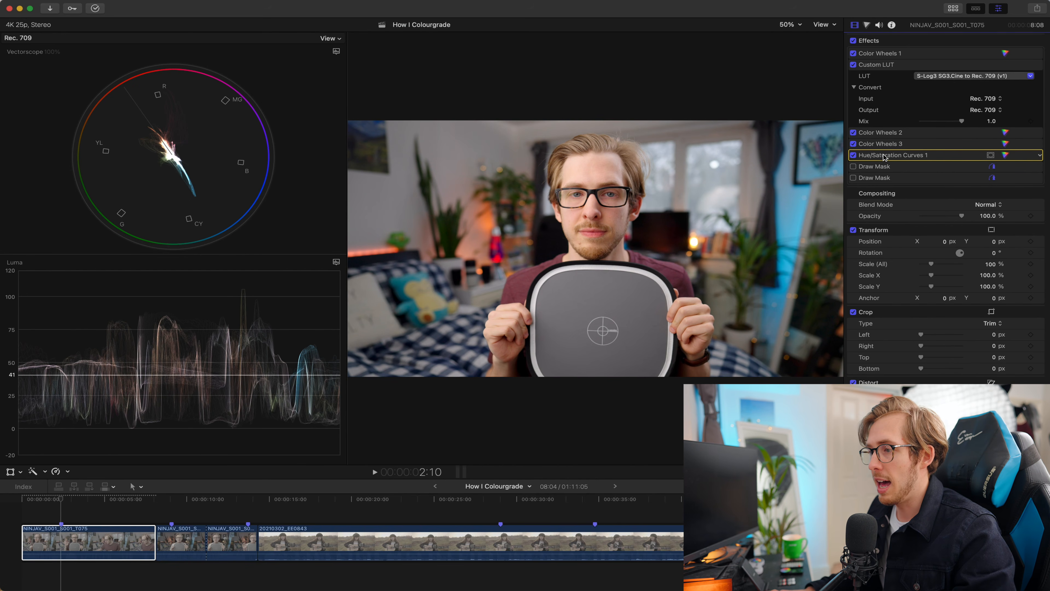
Add another Color Wheels correction to the grey card clip.
drag(61, 500, 62, 505)
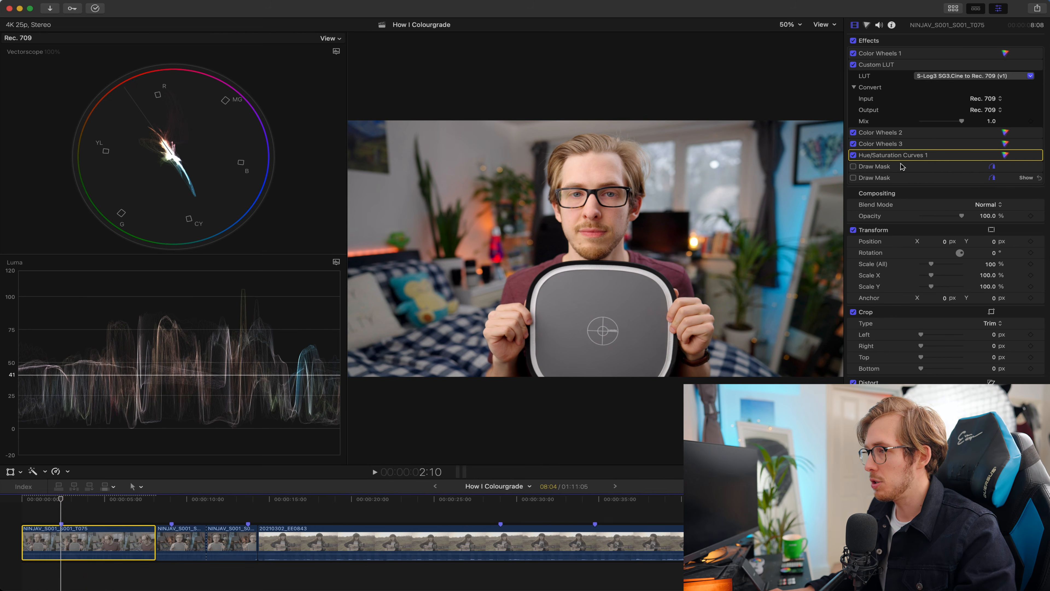
click(868, 25)
click(903, 40)
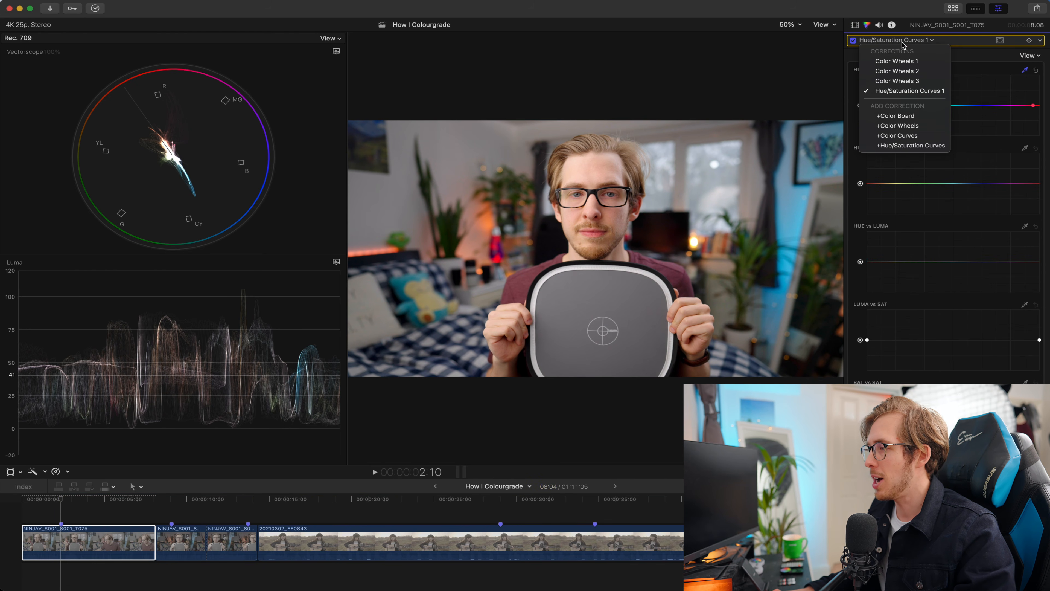
click(898, 125)
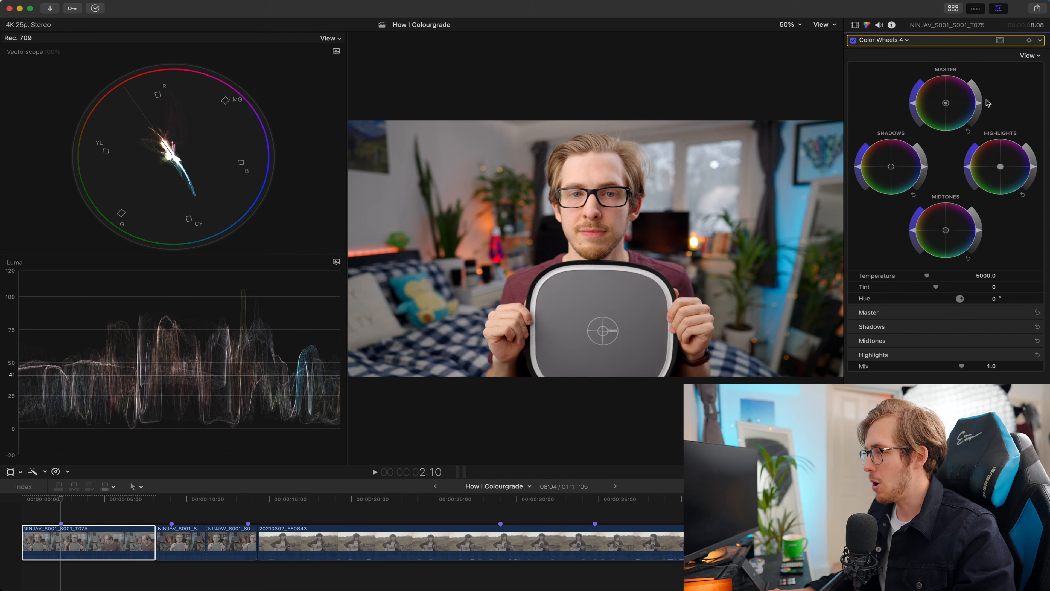
Add a color mask to the new Color Wheels, sample the forehead skin, and refine its saturation range in the mask view.
click(1000, 40)
click(975, 62)
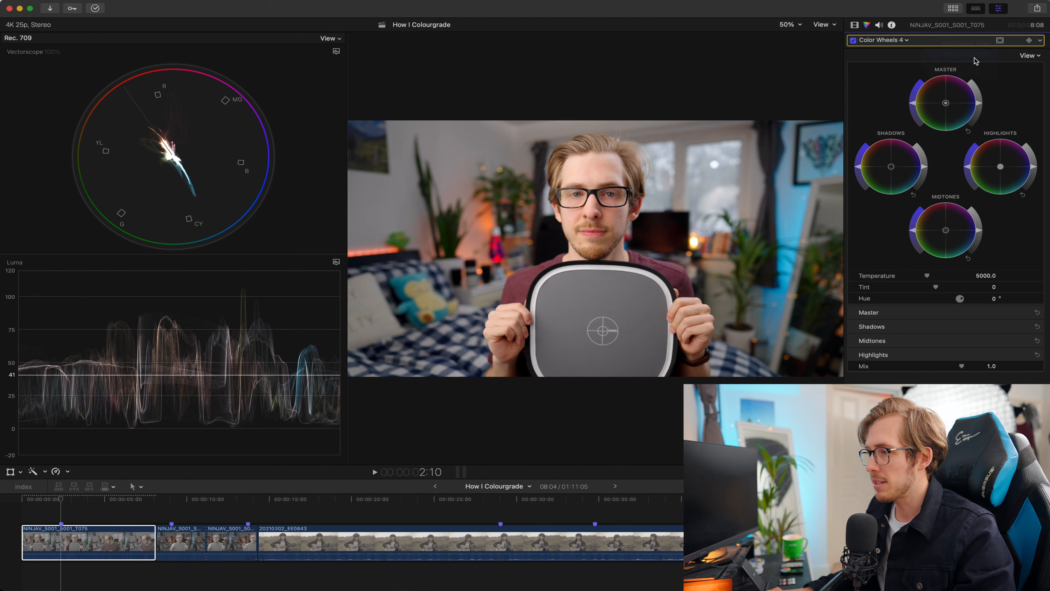
drag(597, 167, 615, 167)
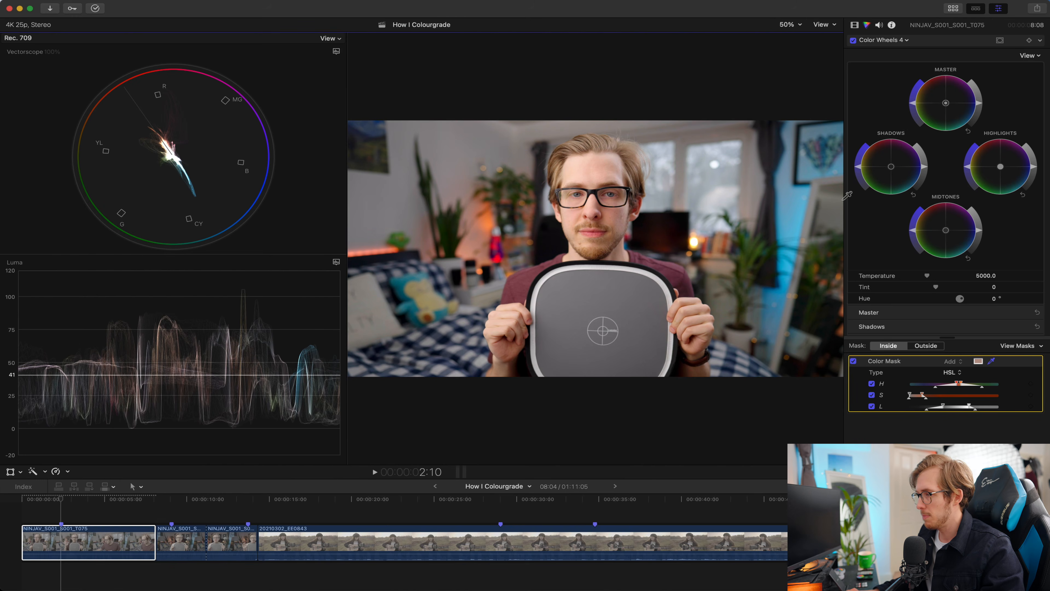
click(1017, 348)
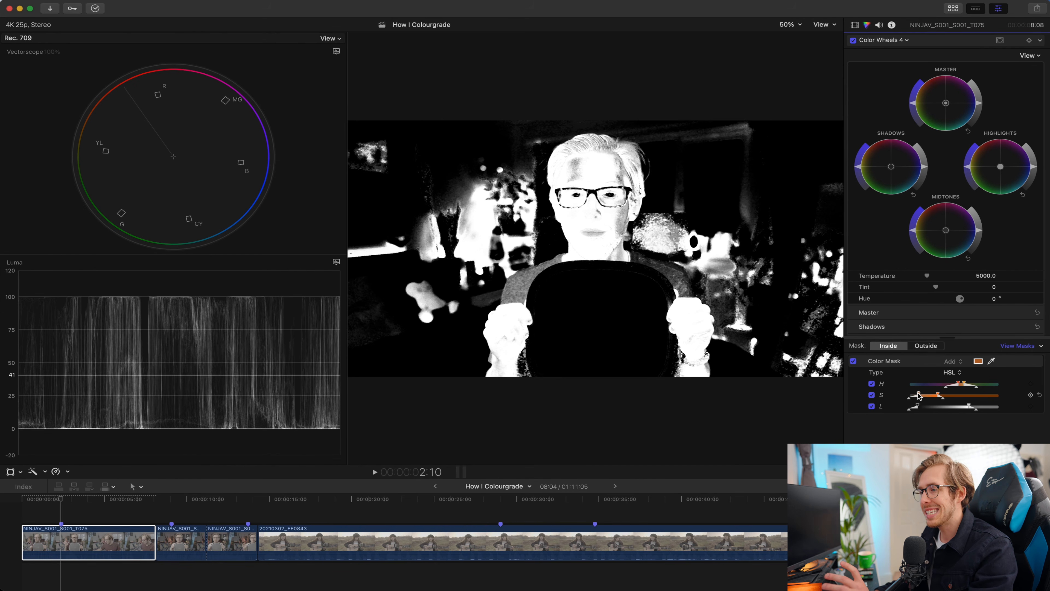
drag(918, 395, 916, 398)
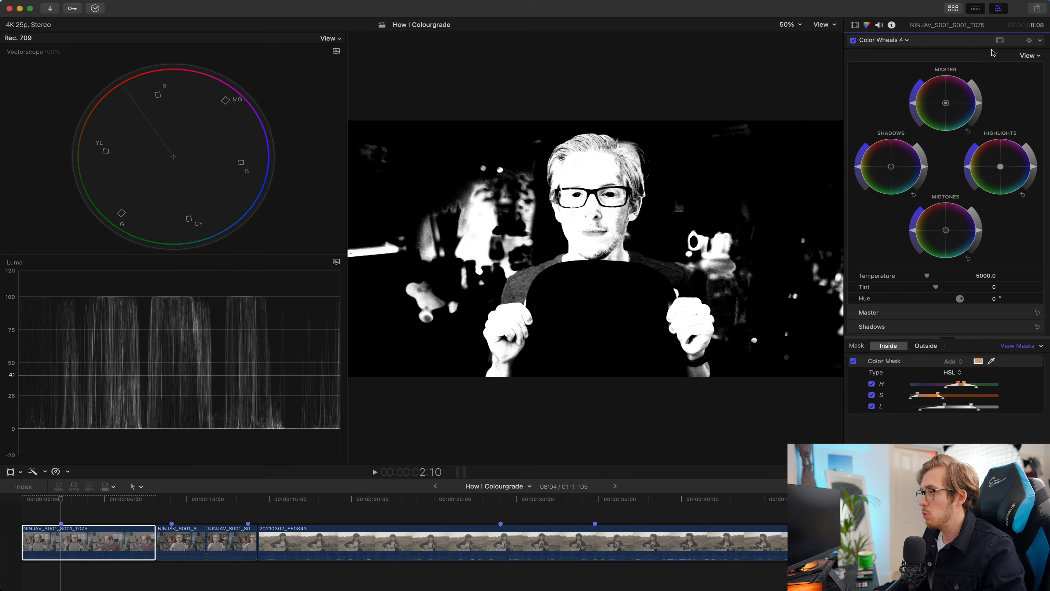
Intersect the color mask with a shape mask squared into a soft-edged rectangle around the head and both hands, and check the combined mask.
click(1000, 41)
click(976, 47)
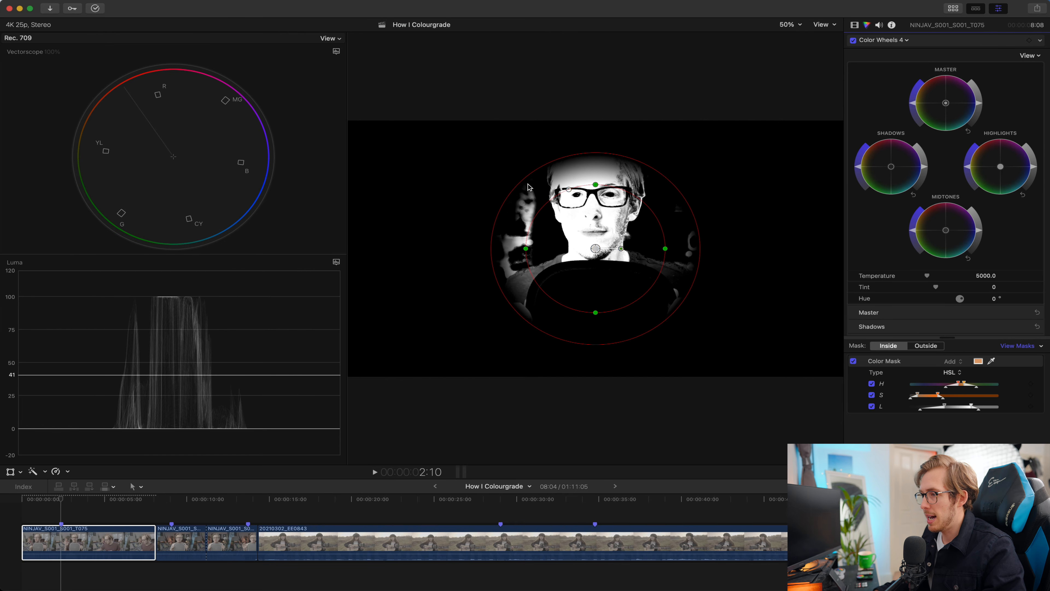
drag(570, 190, 490, 172)
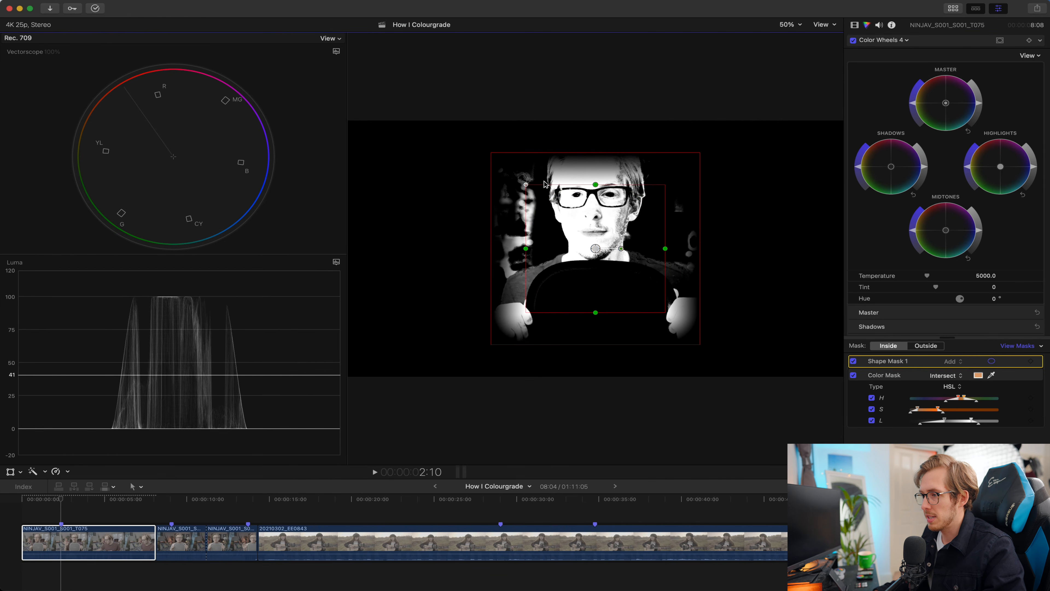
drag(595, 184, 595, 126)
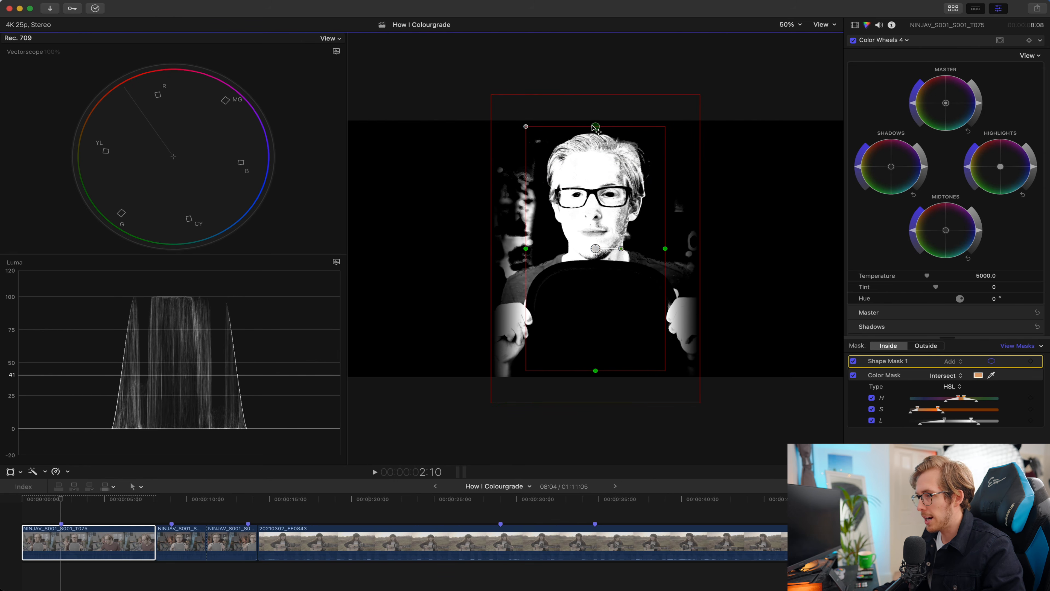
drag(665, 248, 721, 248)
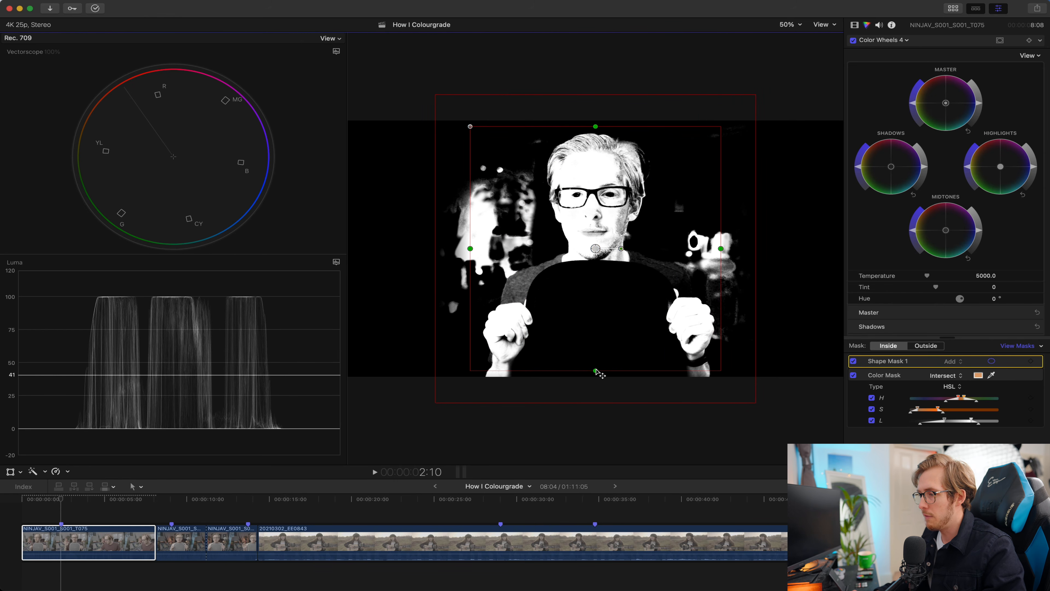
drag(595, 370, 595, 384)
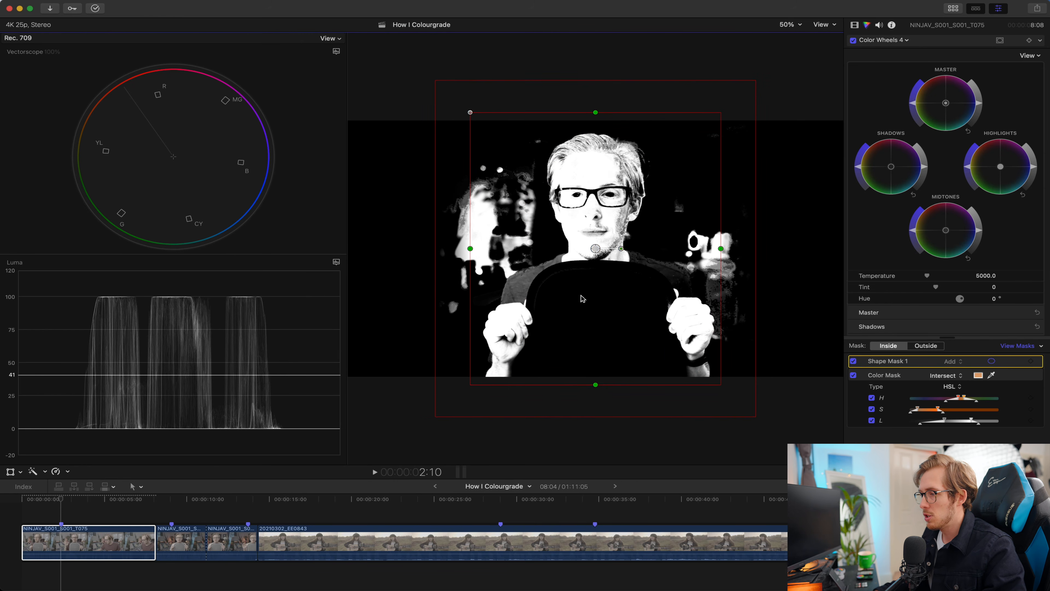
click(853, 361)
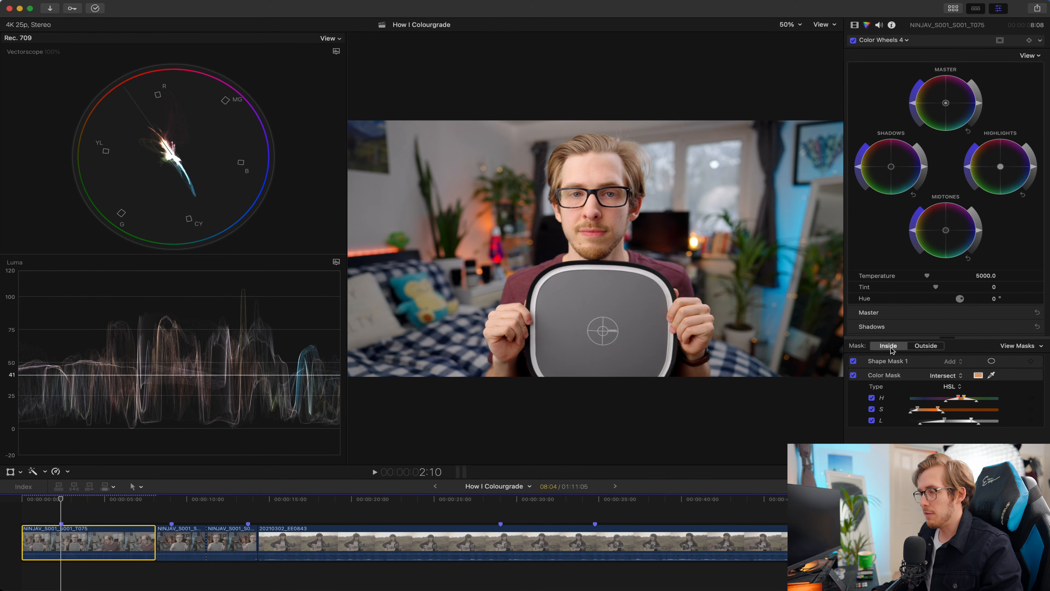
click(1023, 345)
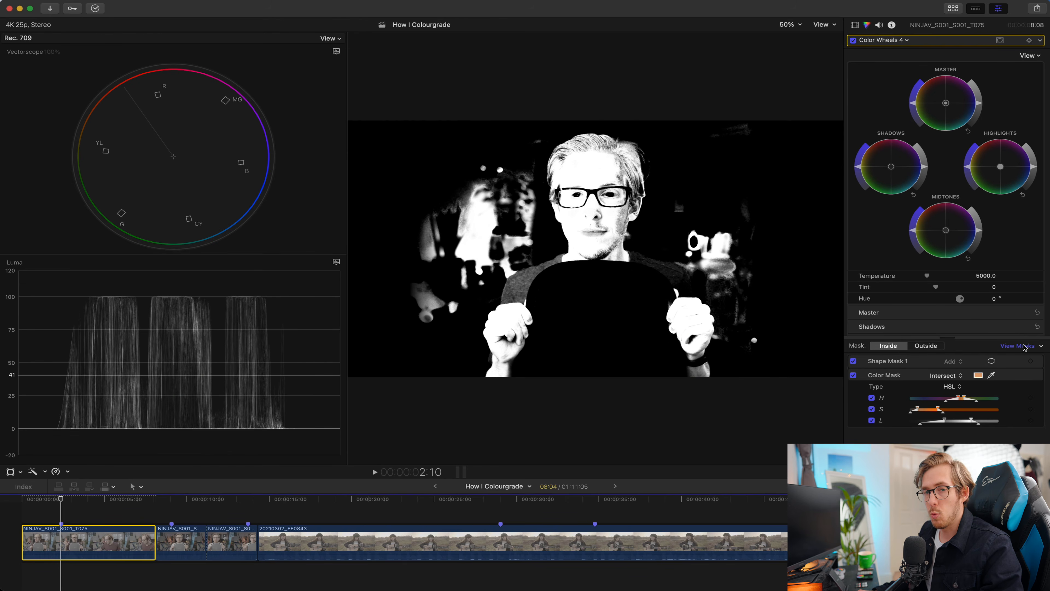
click(1023, 345)
Push the Master wheel slightly toward orange inside the mask and slightly toward blue outside, comparing with the correction off and on.
drag(947, 105, 941, 97)
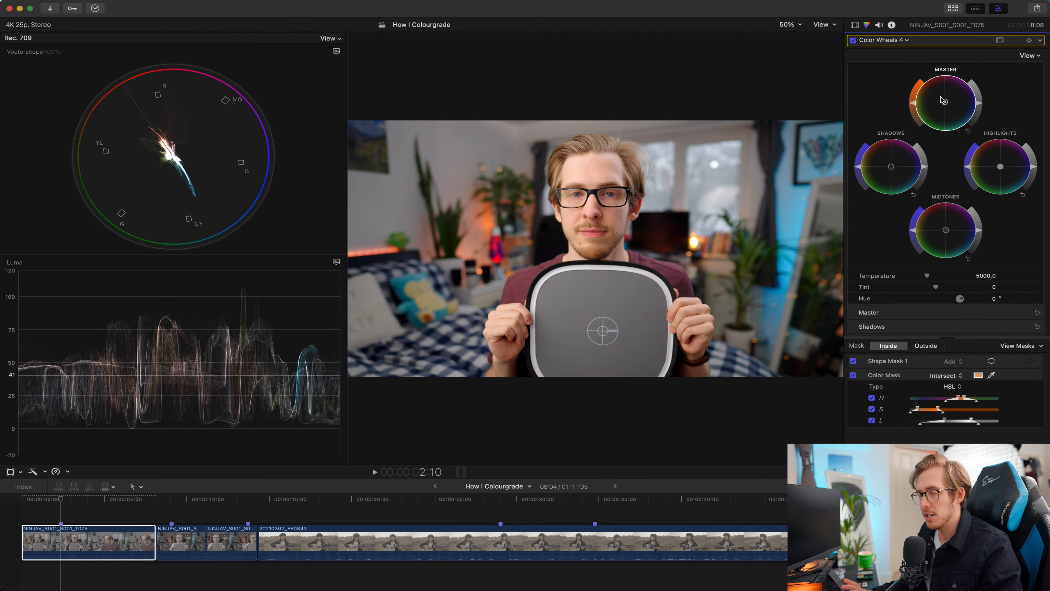
click(925, 346)
drag(948, 107, 952, 112)
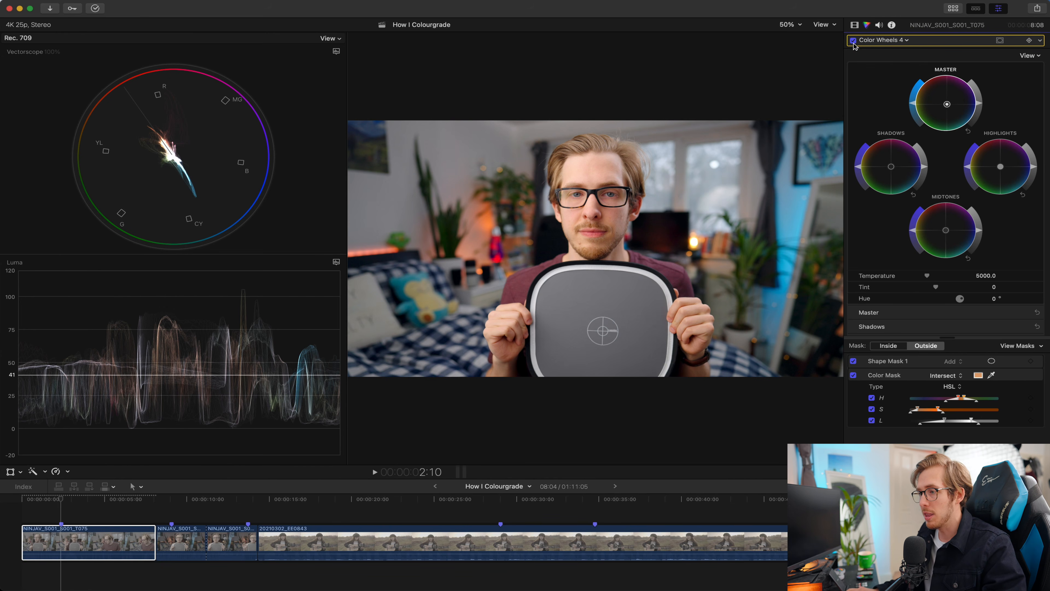
click(853, 41)
click(853, 41)
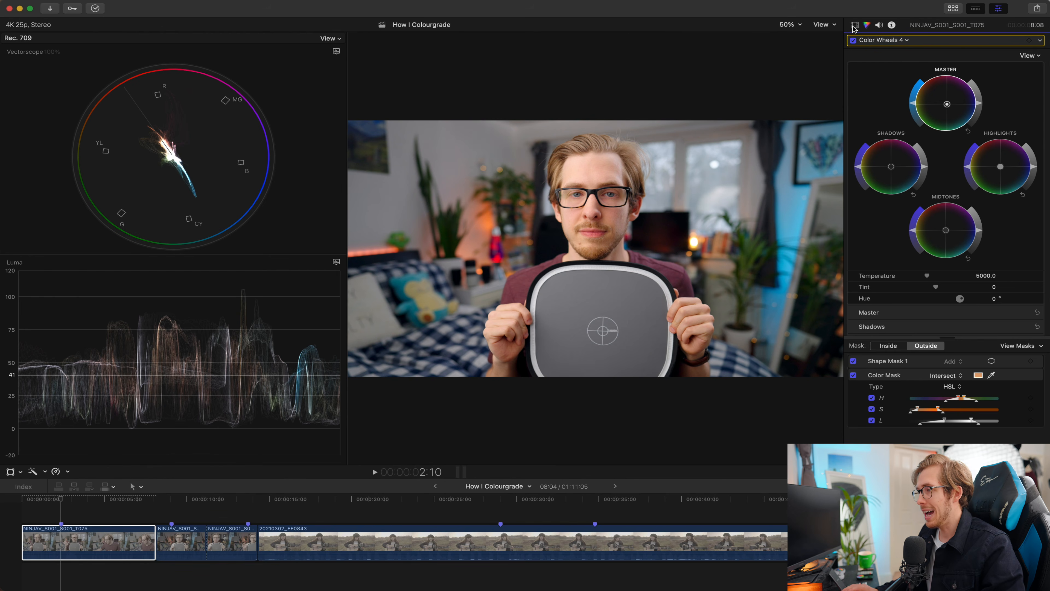
Check the clip's effect list and add a fifth Color Wheels correction for a vignette.
click(854, 26)
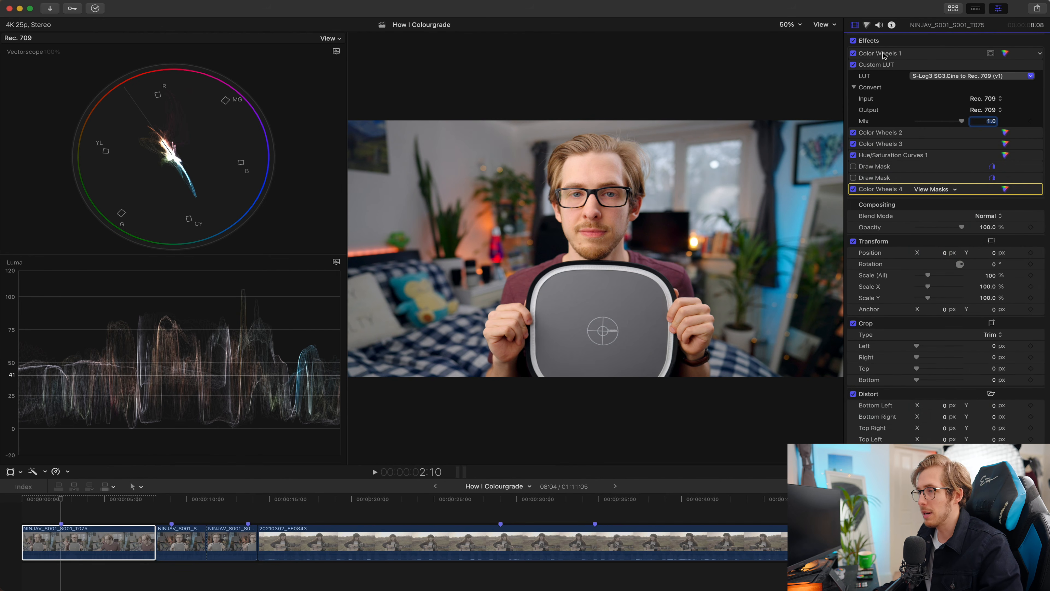
click(867, 26)
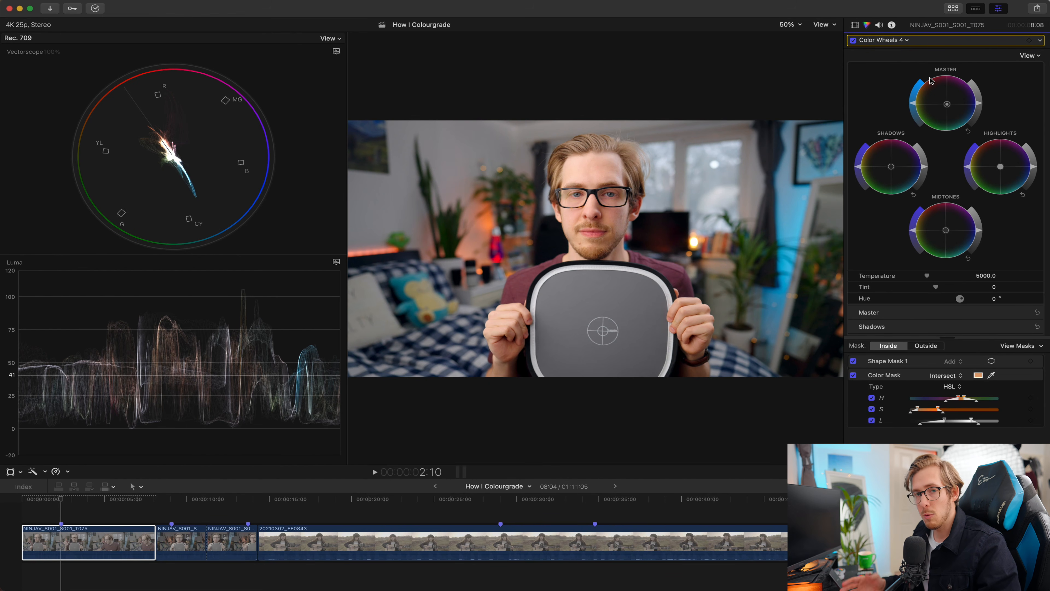
click(879, 39)
click(909, 135)
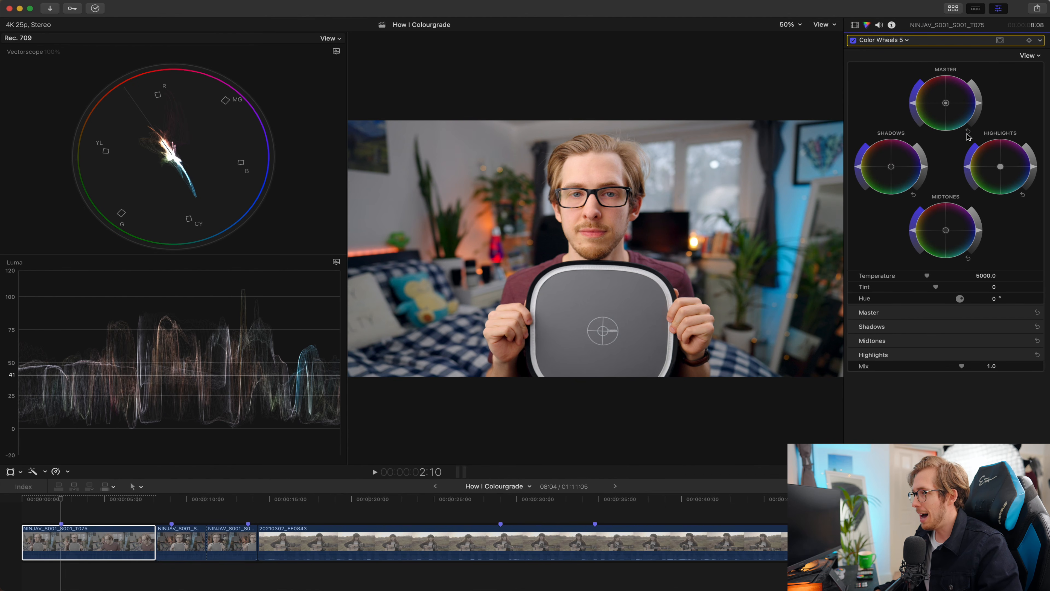
Add a shape mask to Color Wheels 5 and stretch its ellipse to nearly fill the frame.
click(1000, 40)
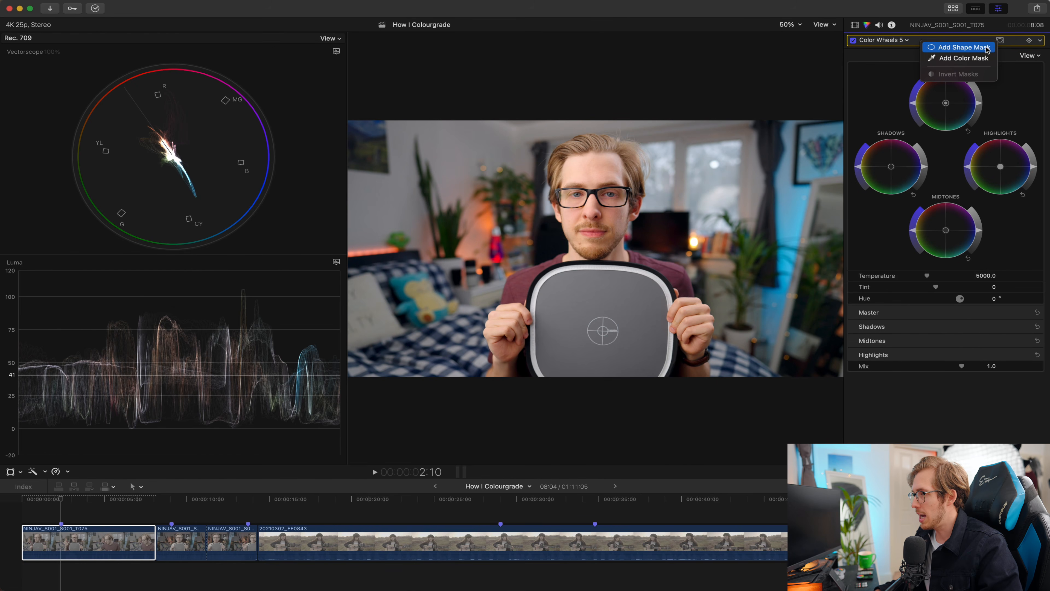
click(992, 49)
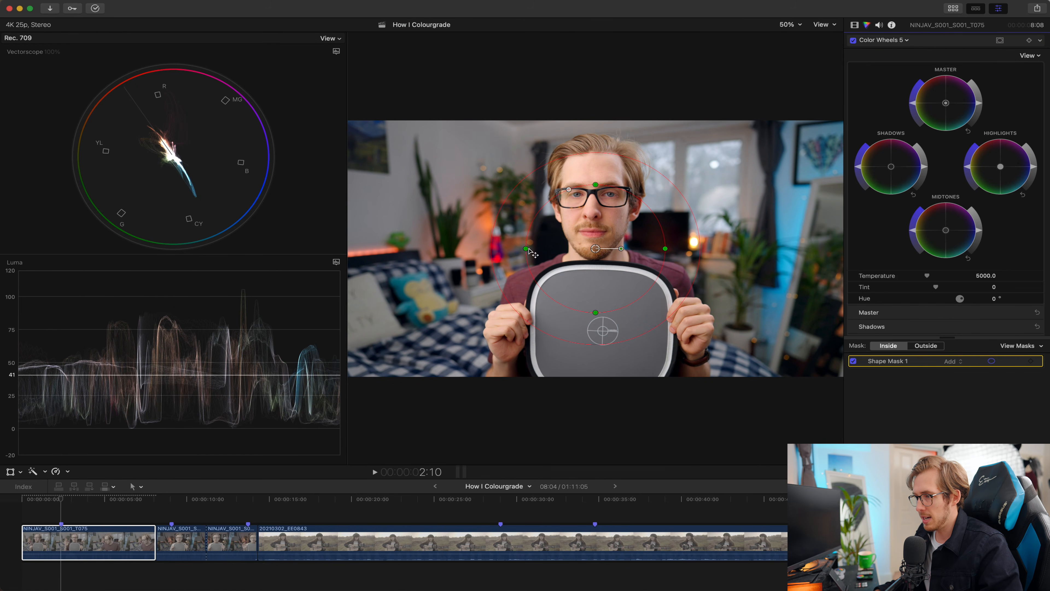
drag(531, 252, 383, 251)
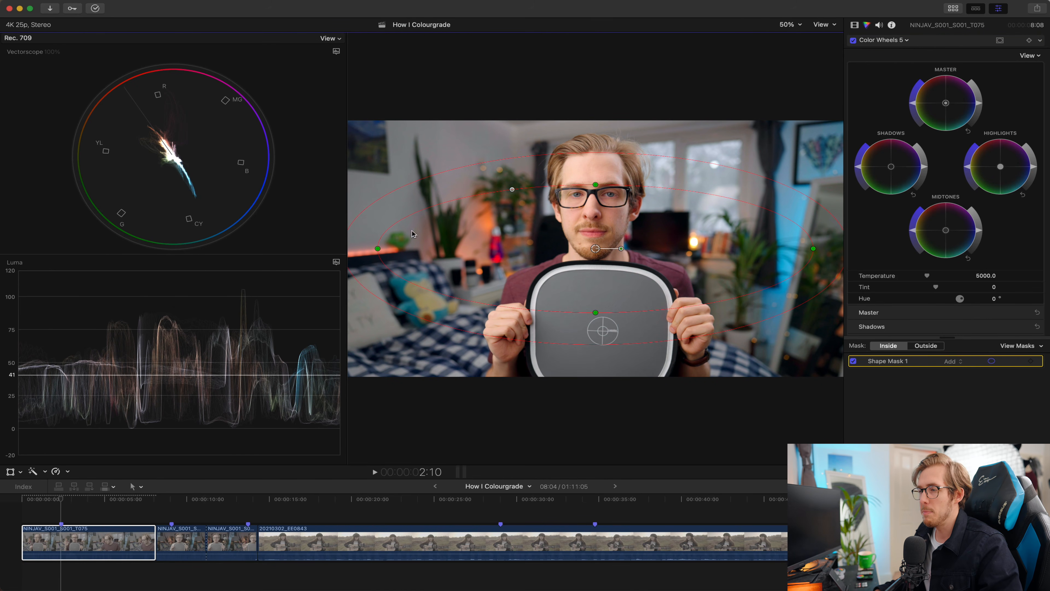
drag(595, 185, 594, 124)
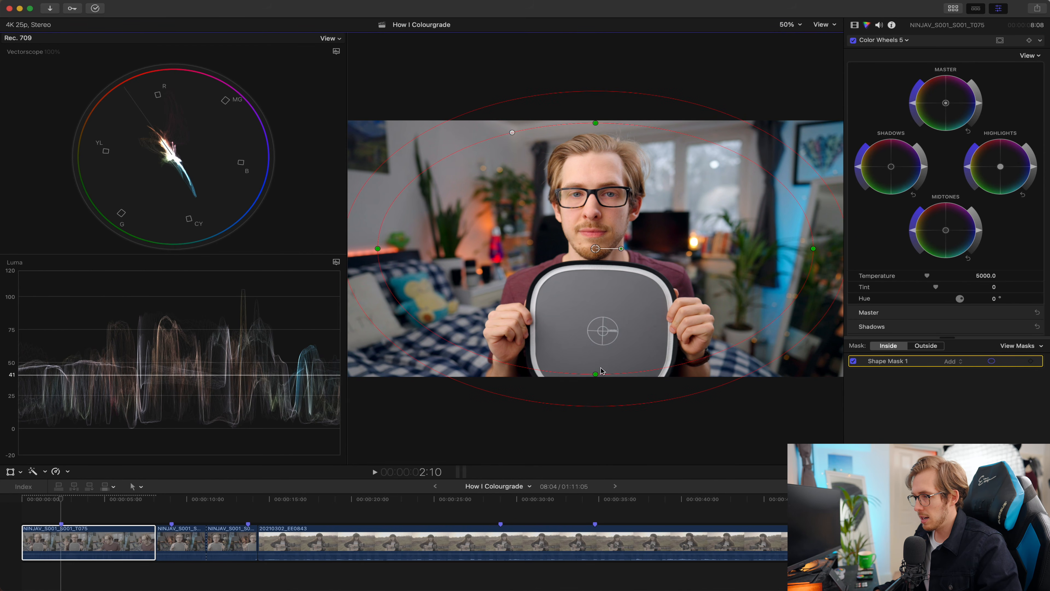
drag(595, 374, 597, 378)
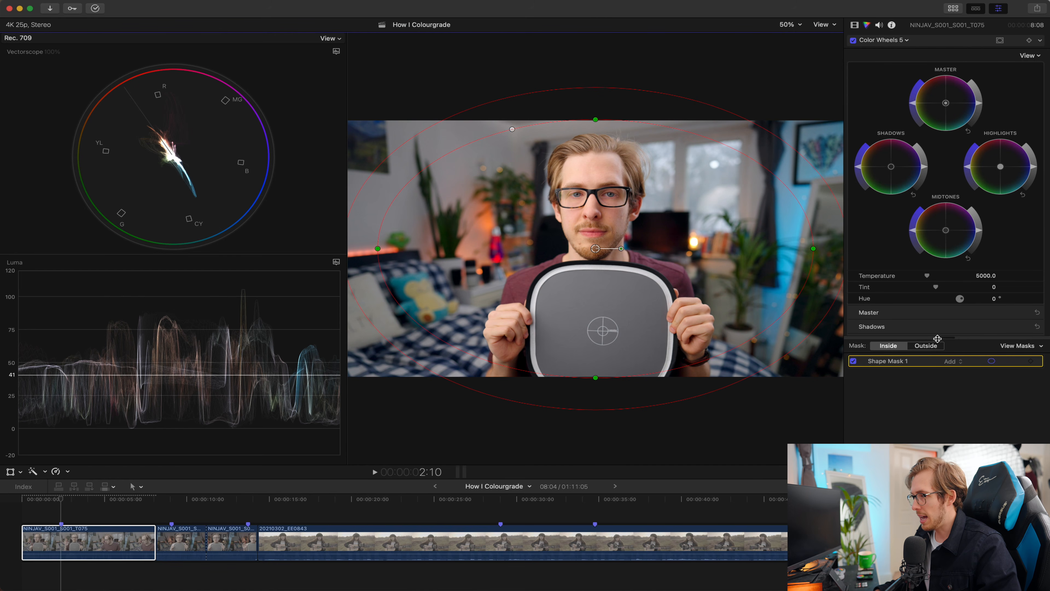
Lower the shadows slightly outside the ellipse and move Color Wheels 5 and 4 above both Draw Masks in the effect order.
click(933, 347)
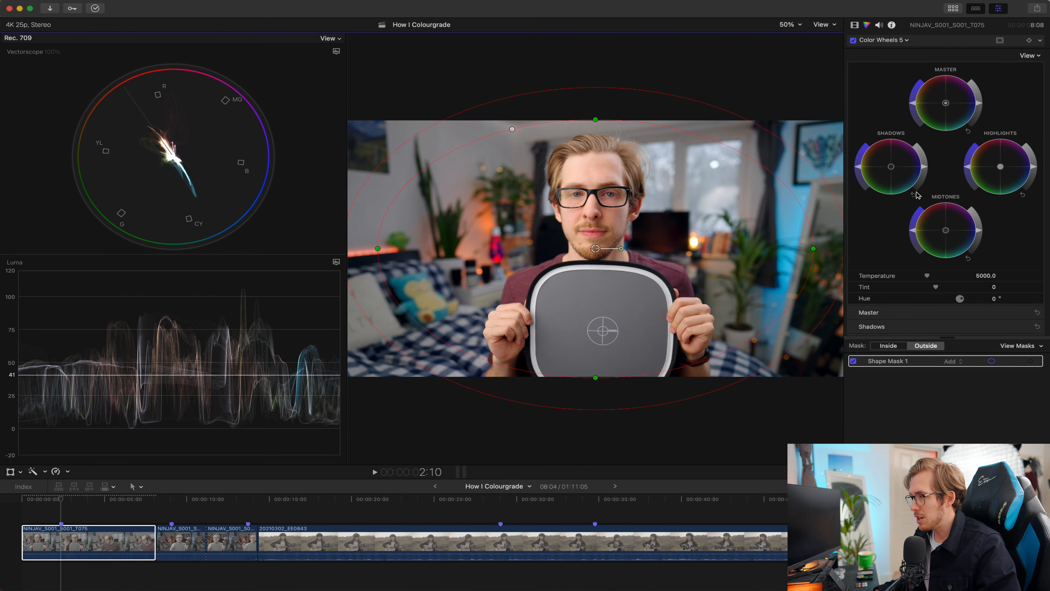
click(925, 171)
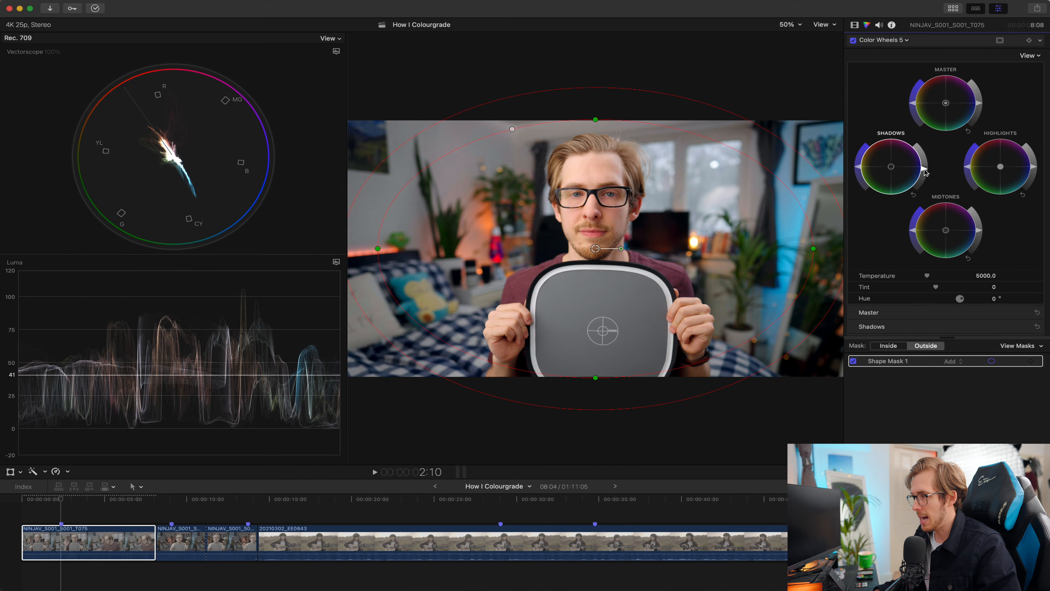
click(854, 24)
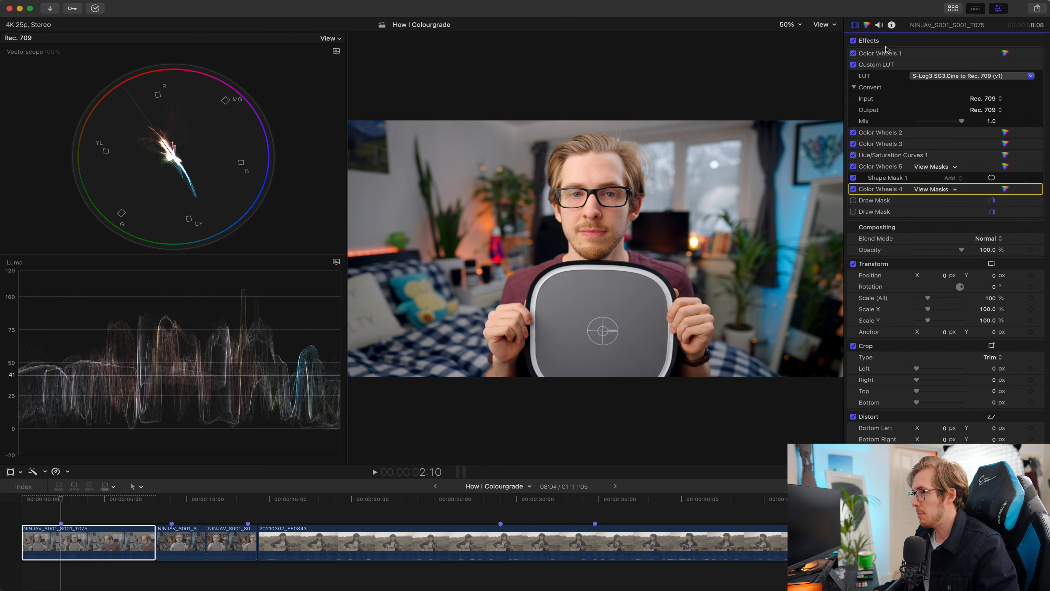
Add a Color Curves correction and sample one bright and one dark tone from the image onto the luma curve.
click(867, 25)
click(895, 41)
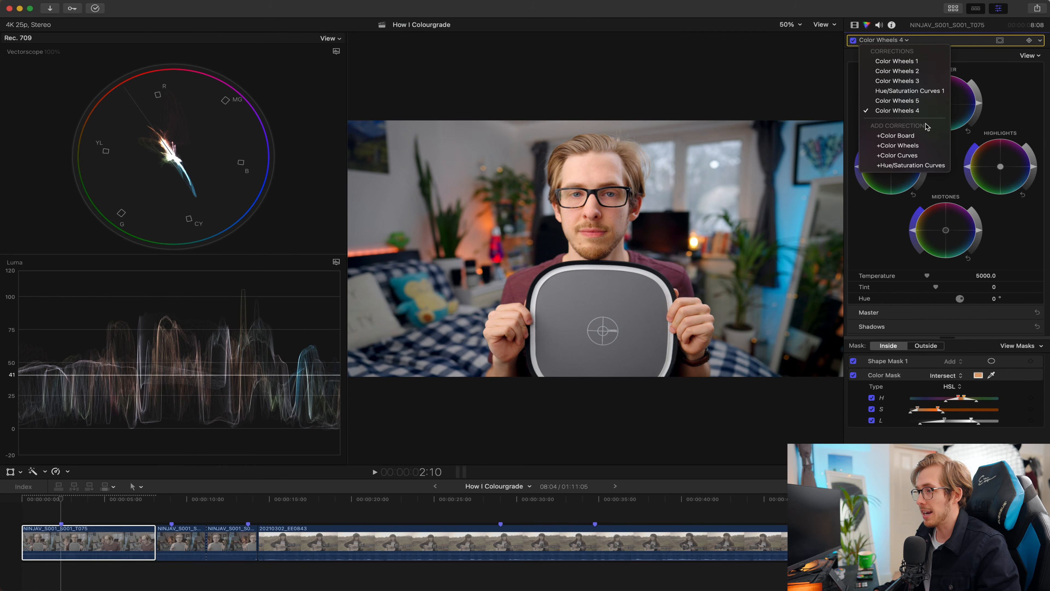
click(920, 156)
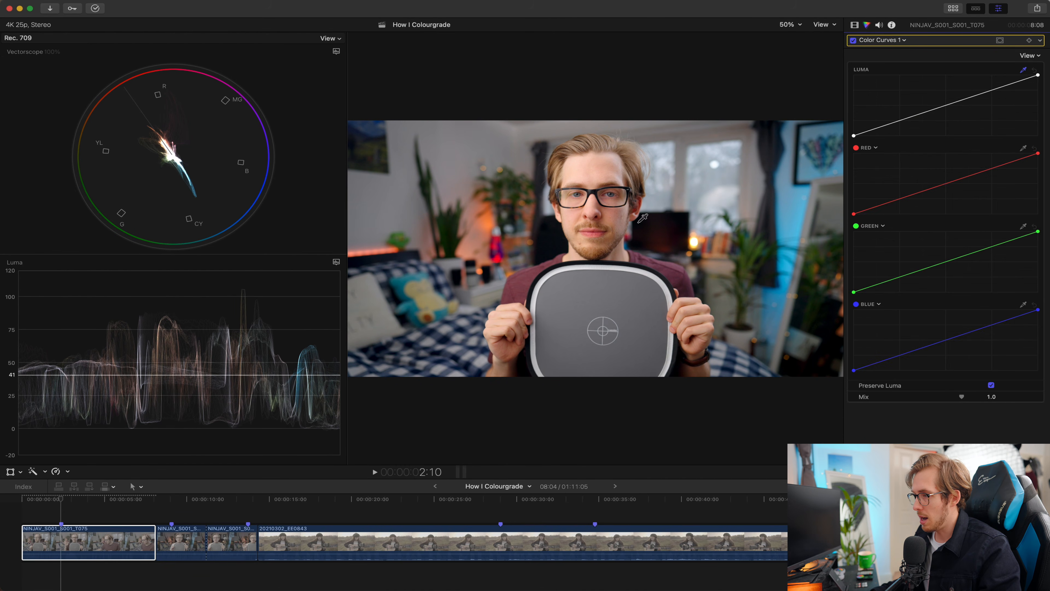
click(568, 221)
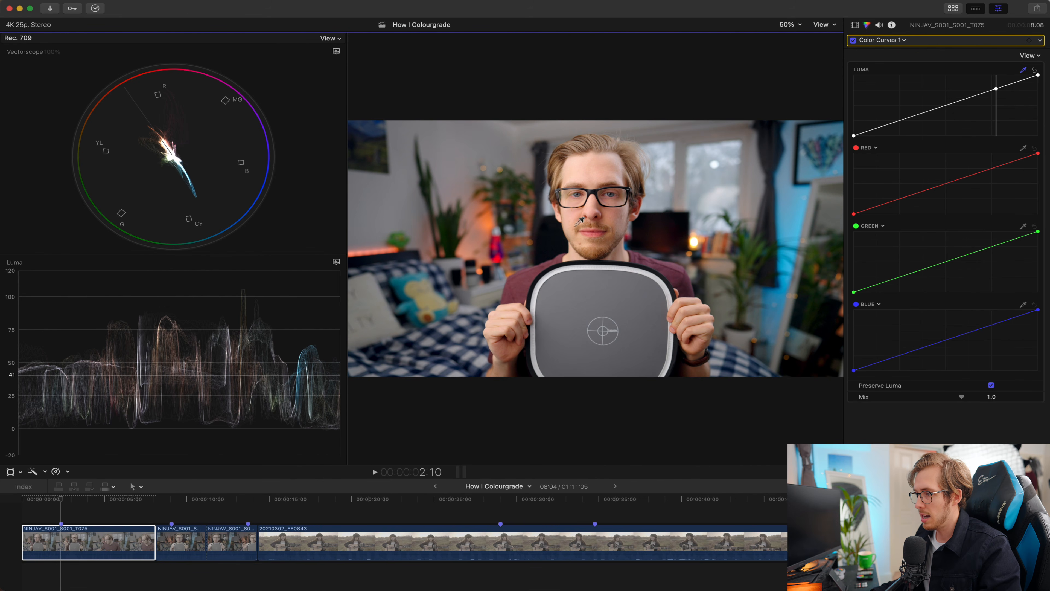
click(564, 224)
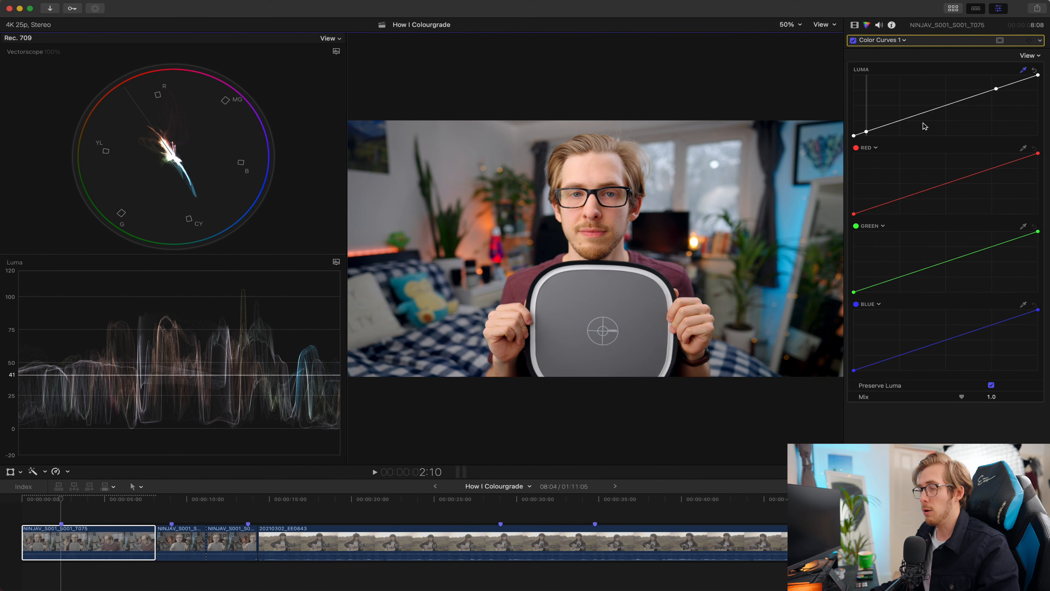
Raise the bright luma point and lower the dark one slightly for contrast, comparing with Color Curves 1 off and on.
click(996, 89)
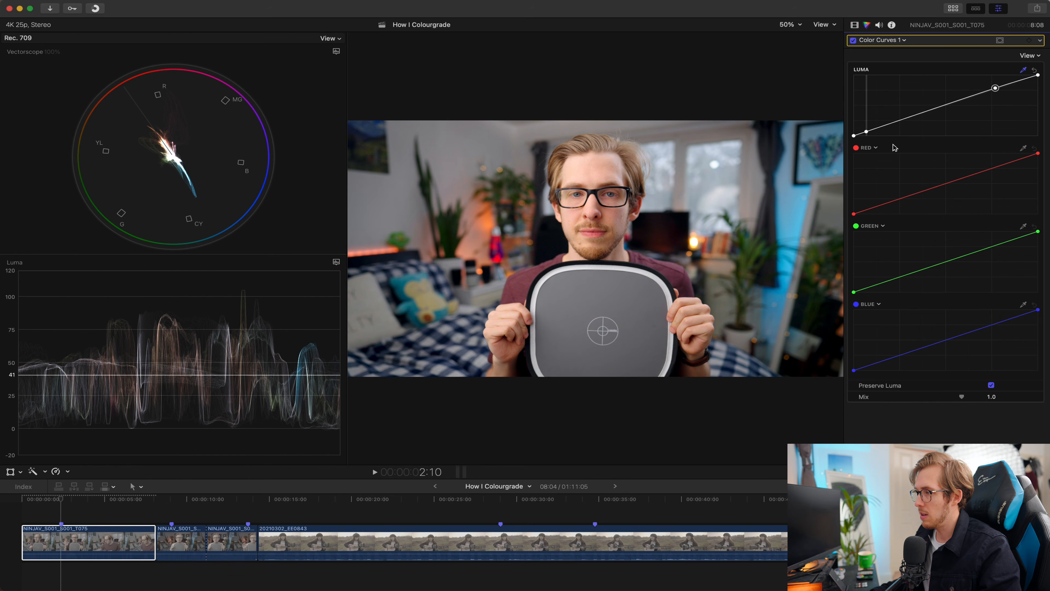
drag(867, 136, 869, 138)
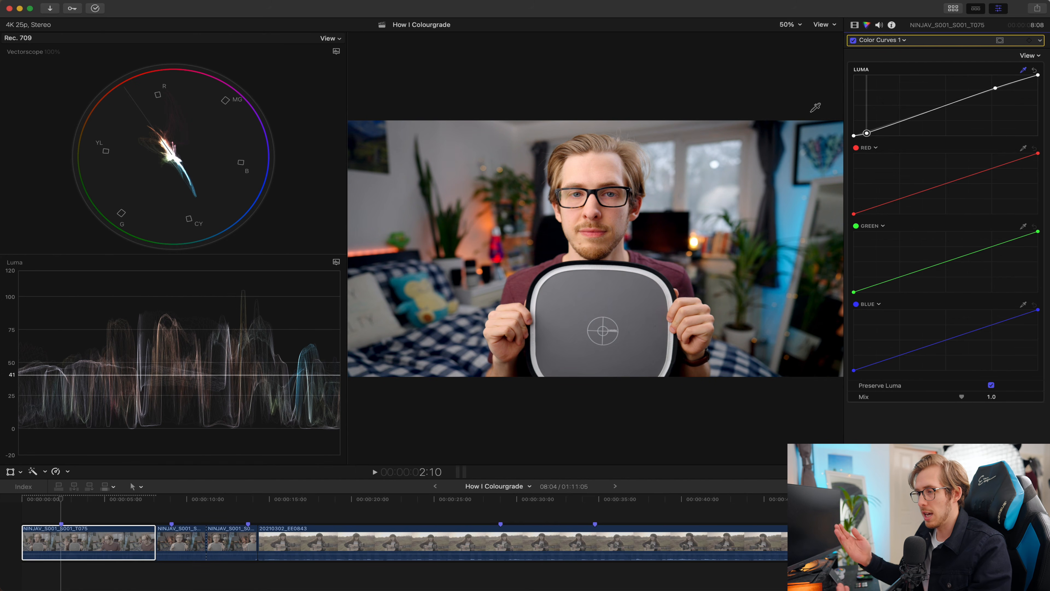
click(854, 41)
click(853, 41)
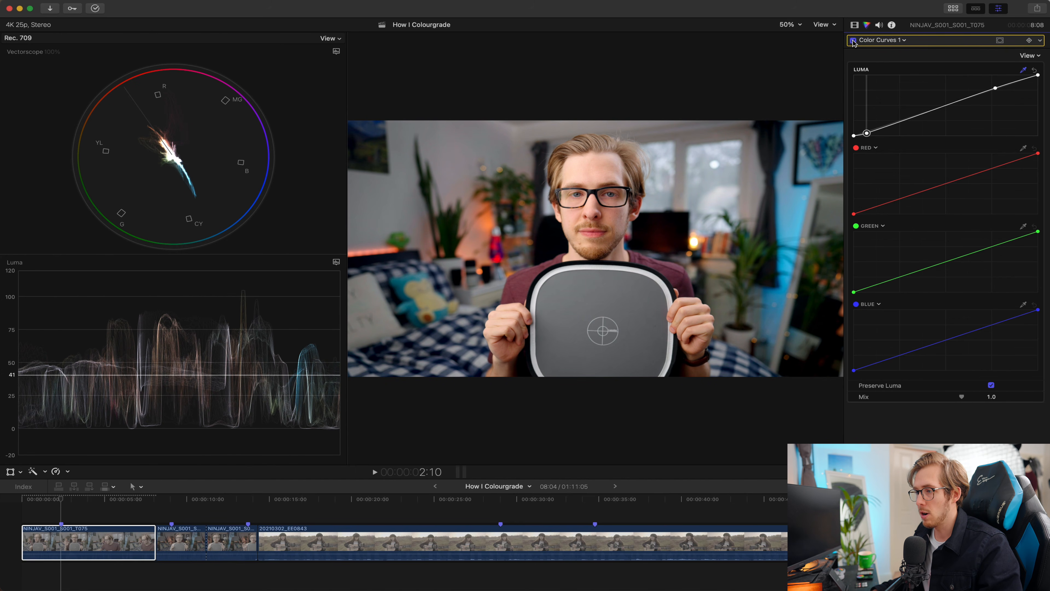
Compare the image with Color Curves 1 off and on, and return to the clip's effects list.
click(853, 41)
click(853, 41)
click(854, 25)
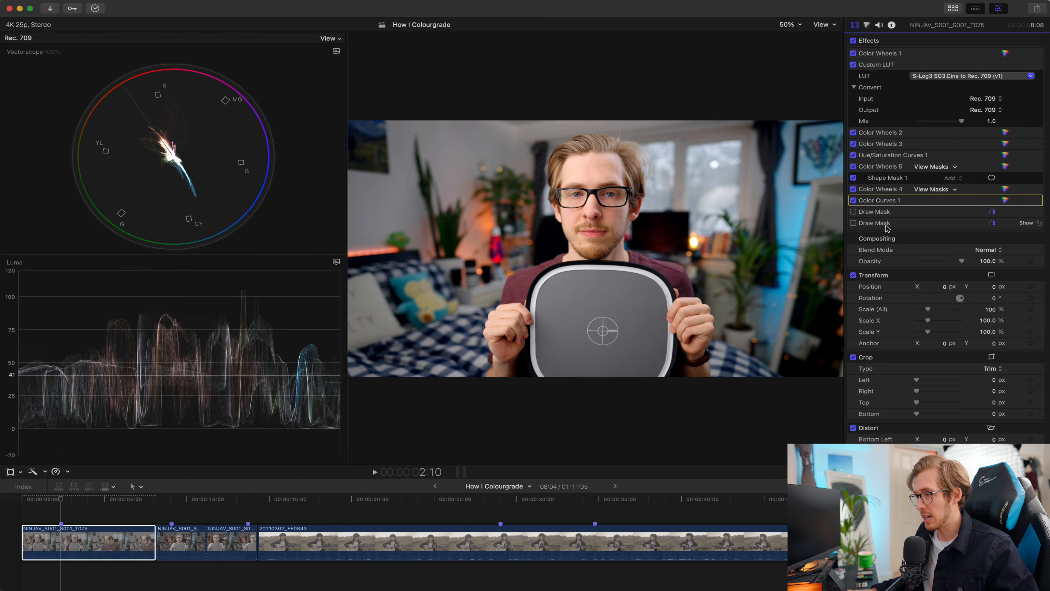
Add the Sharpen effect to the first clip and place it above both Draw Masks, directly below Color Curves 1.
click(897, 584)
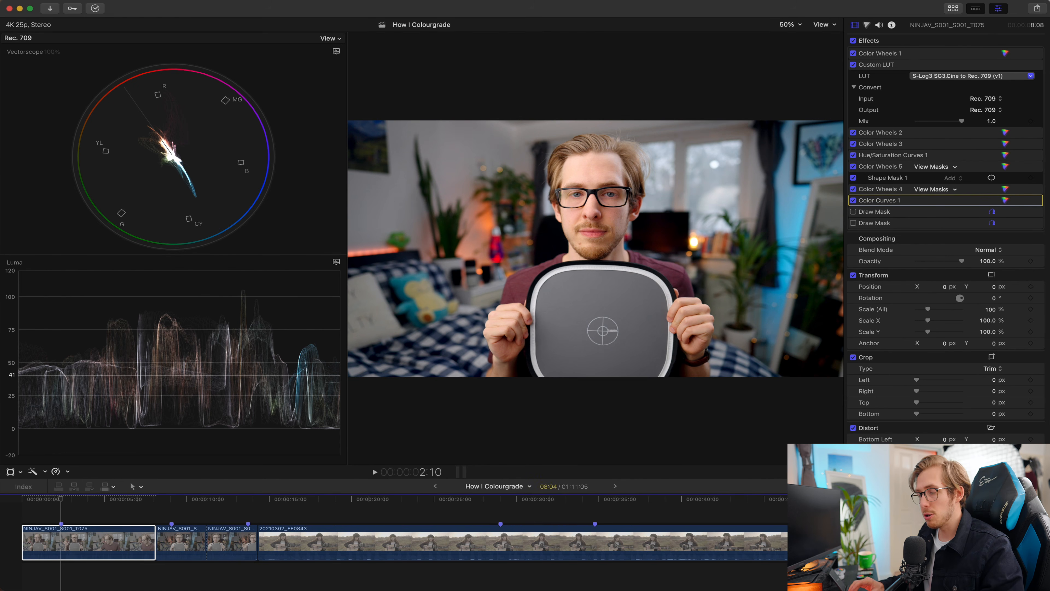
text(sharpen)
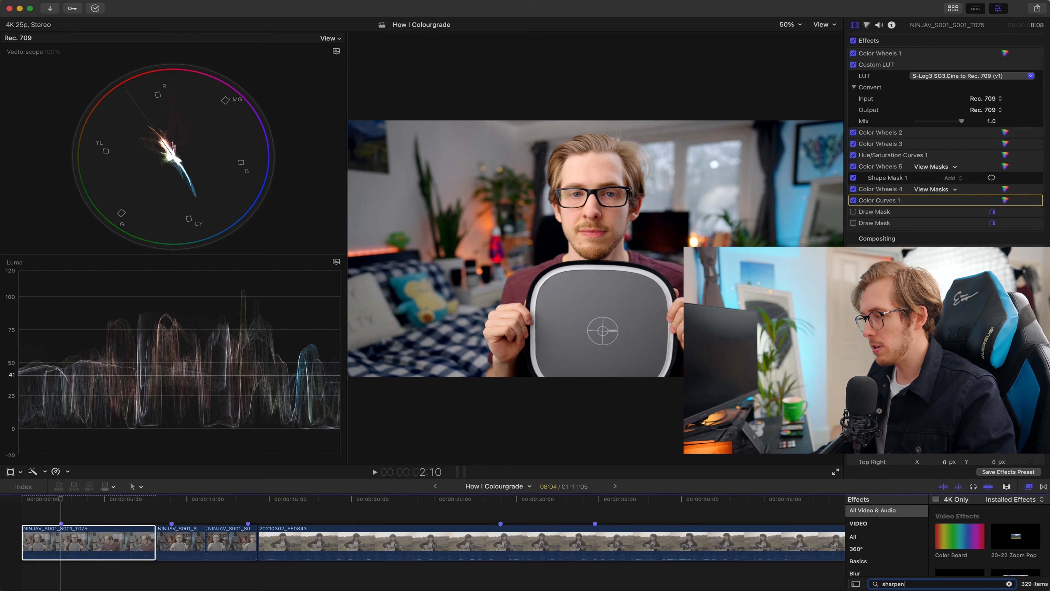
drag(960, 525, 41, 534)
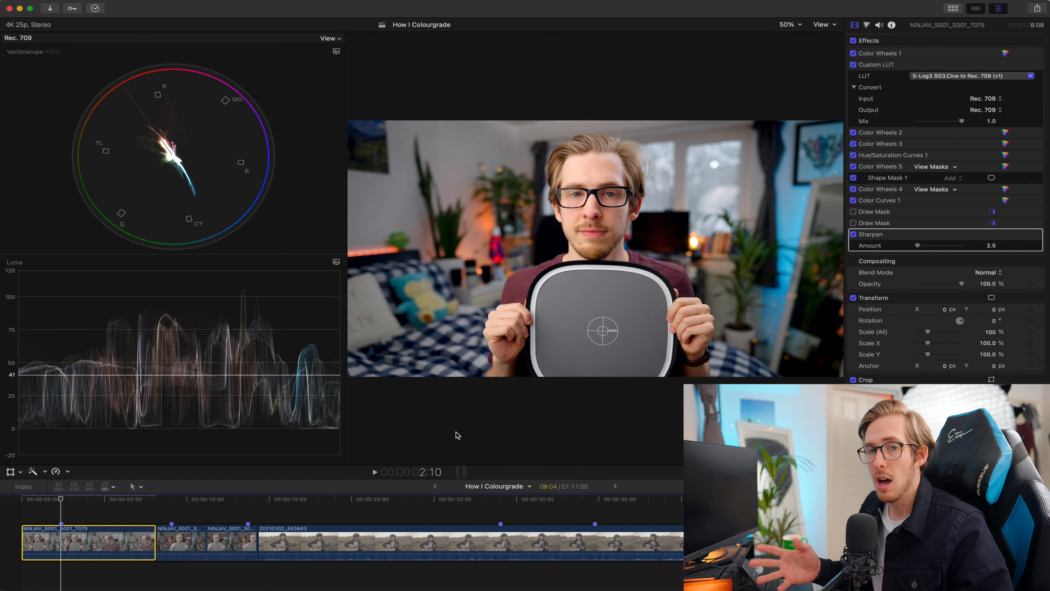
click(889, 239)
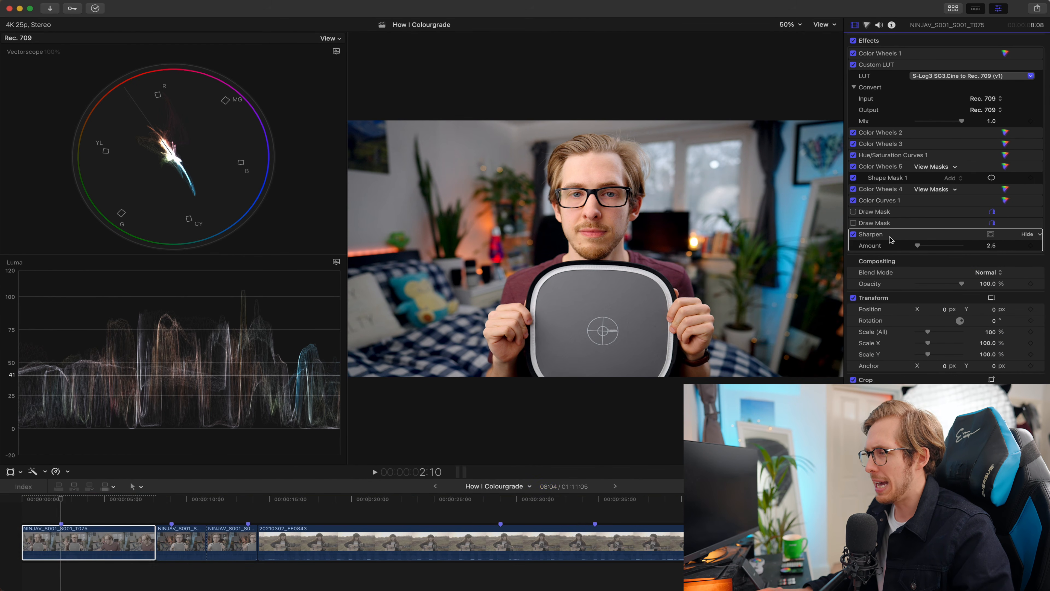
drag(889, 239, 889, 214)
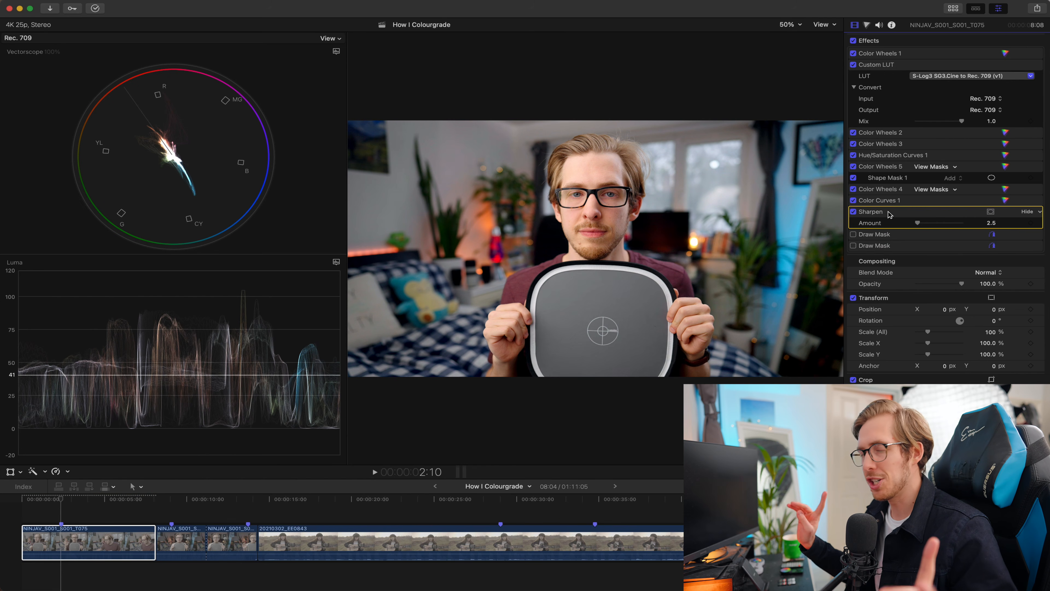
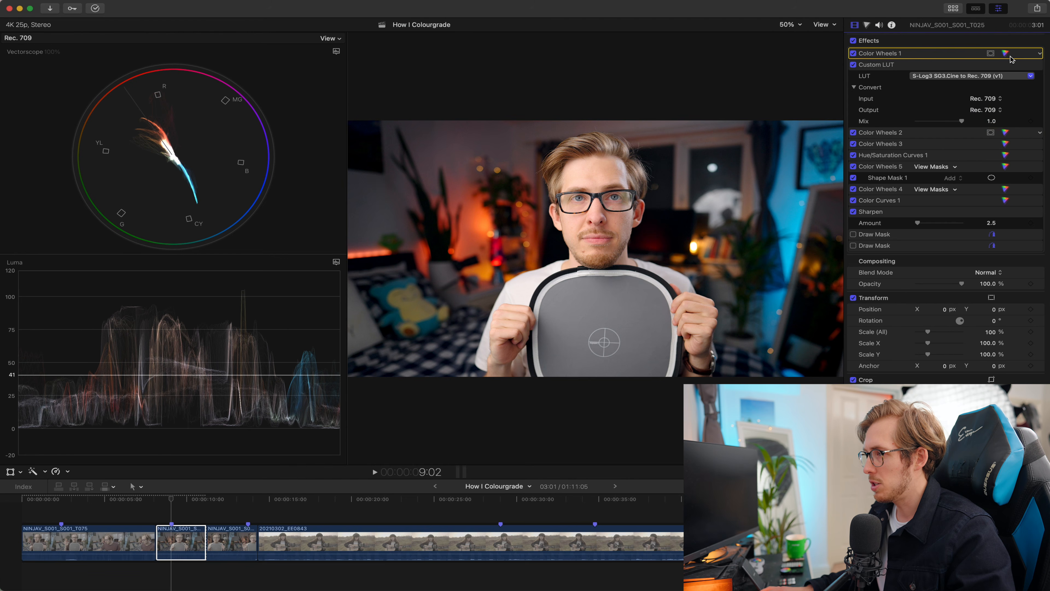
Raise the master brightness slightly in the second clip's Color Wheels 1 and open its Color Wheels 2 correction.
click(1008, 55)
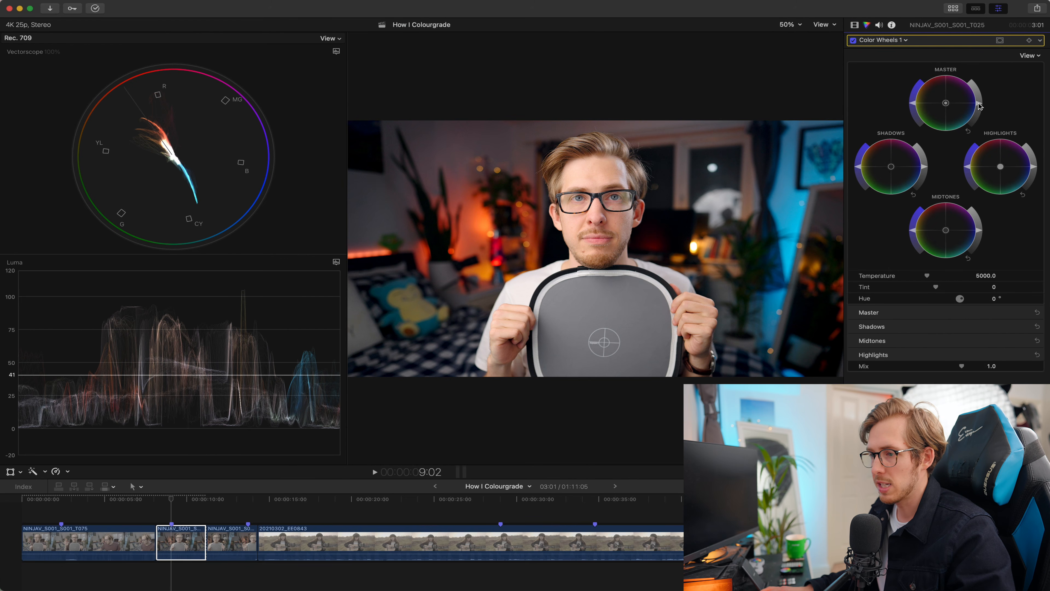
drag(979, 106, 980, 104)
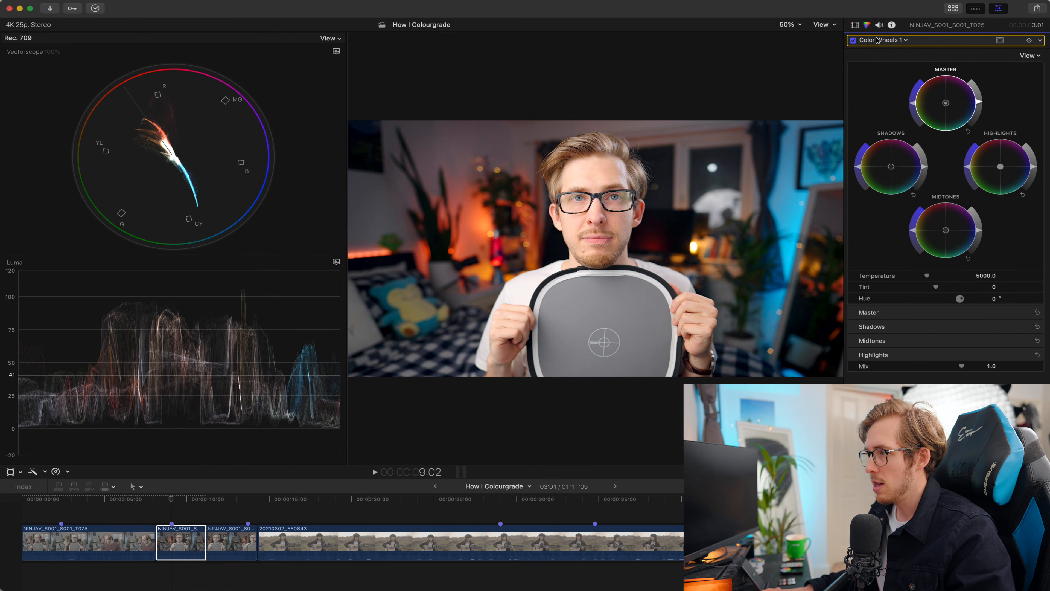
click(852, 25)
click(981, 124)
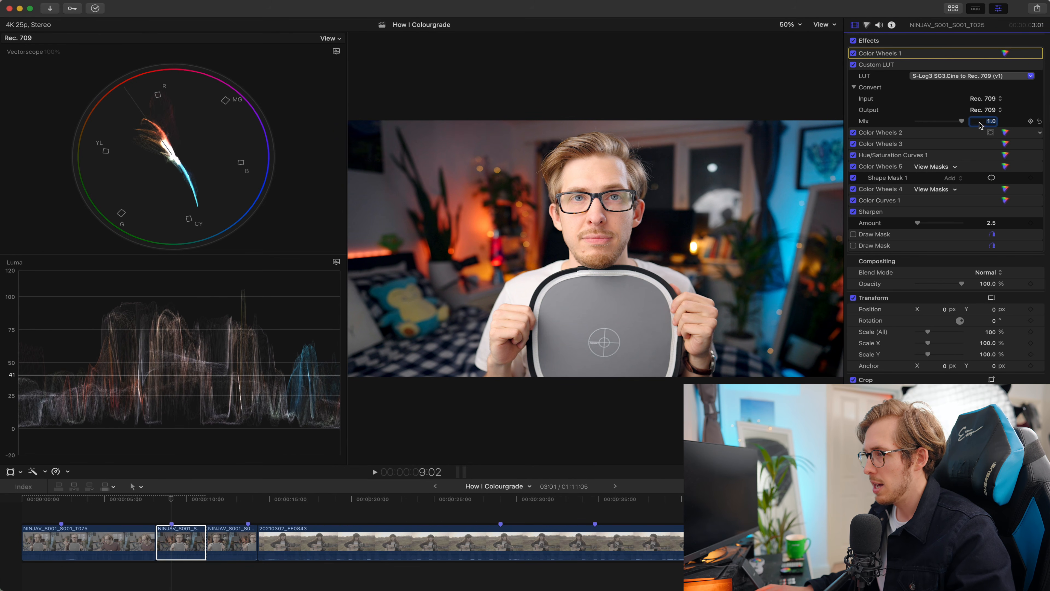
click(1004, 132)
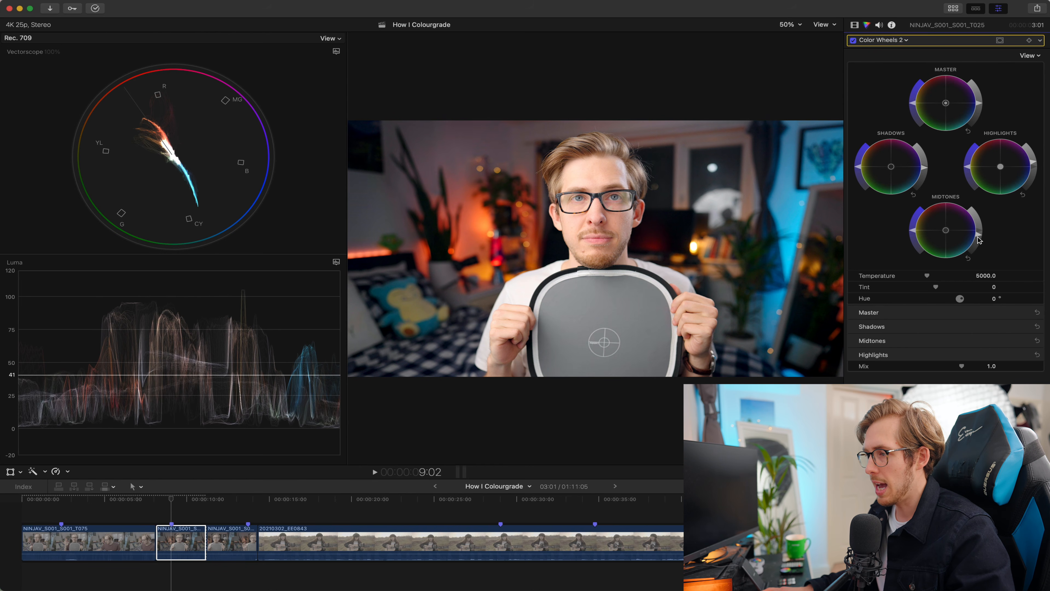
Copy the effects of the first clip and paste them onto the guitar clip 20210302_EE0843.
click(87, 542)
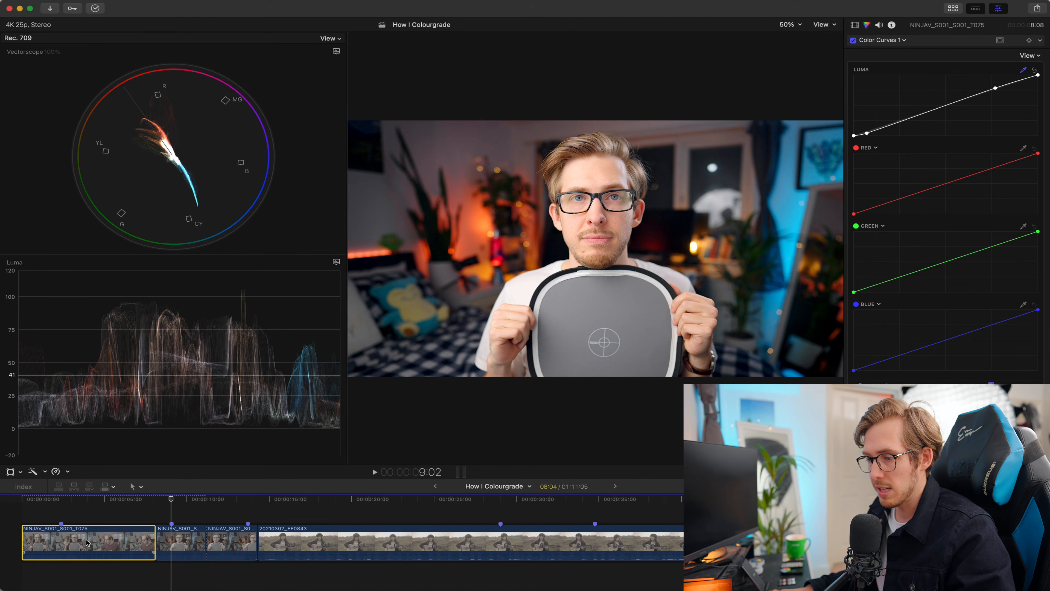
click(500, 508)
click(504, 544)
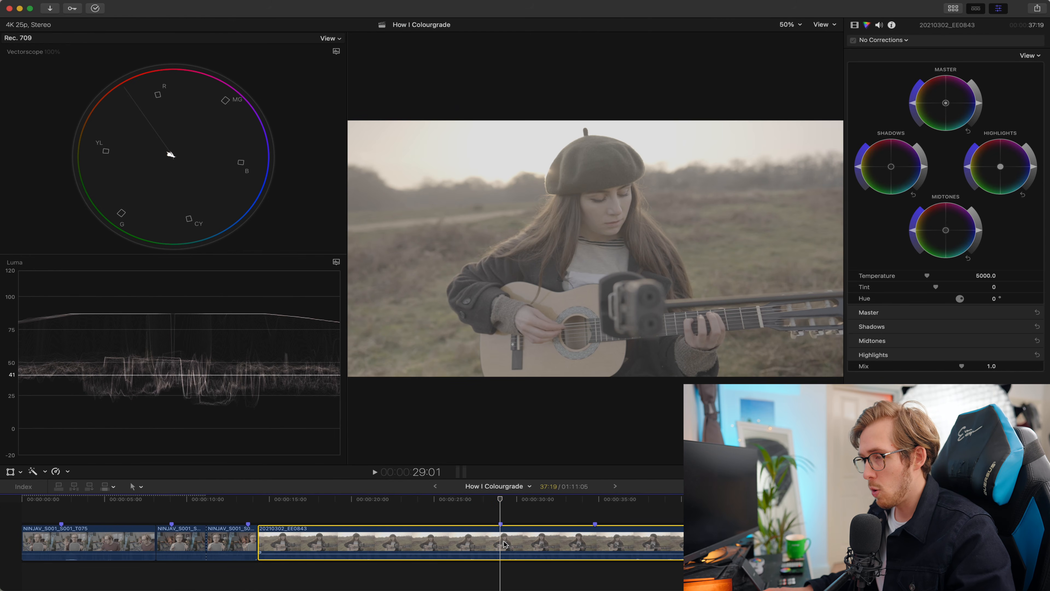
key(alt+super+v)
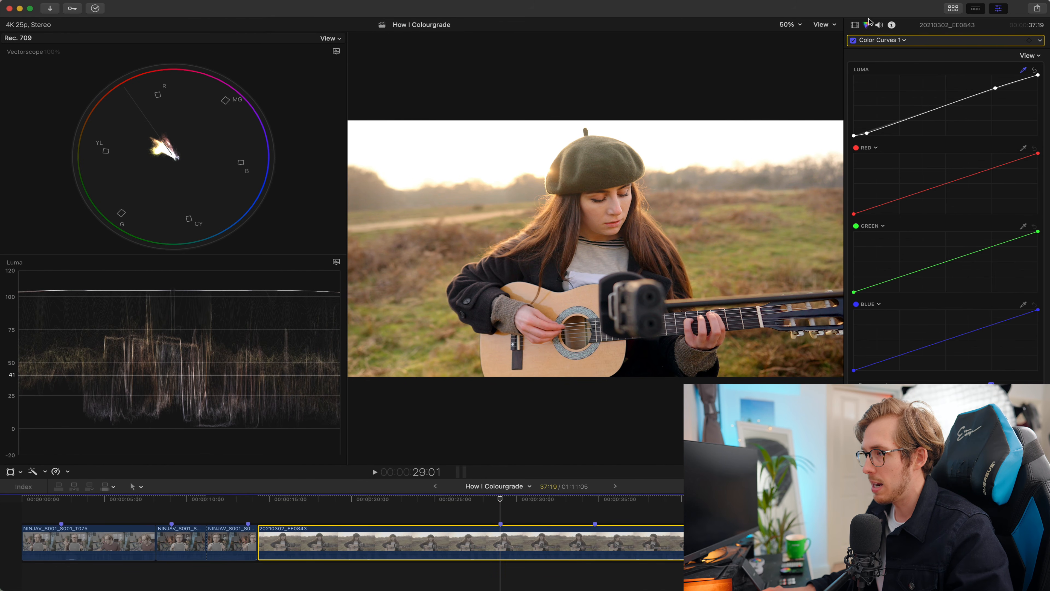
Lower the highlights and midtones slightly in the guitar clip's Color Wheels 2.
click(856, 25)
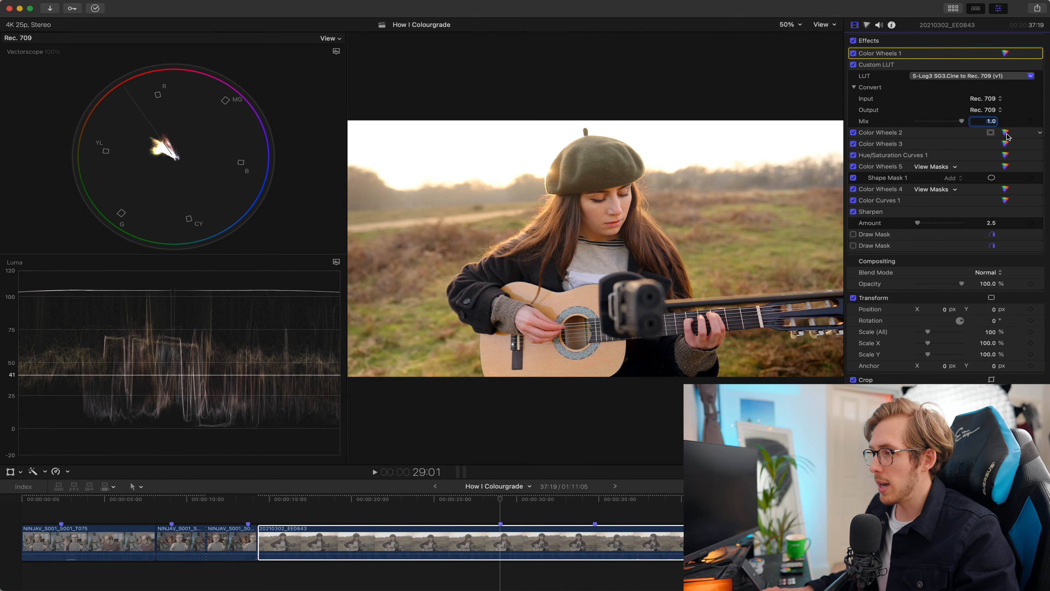
click(1004, 133)
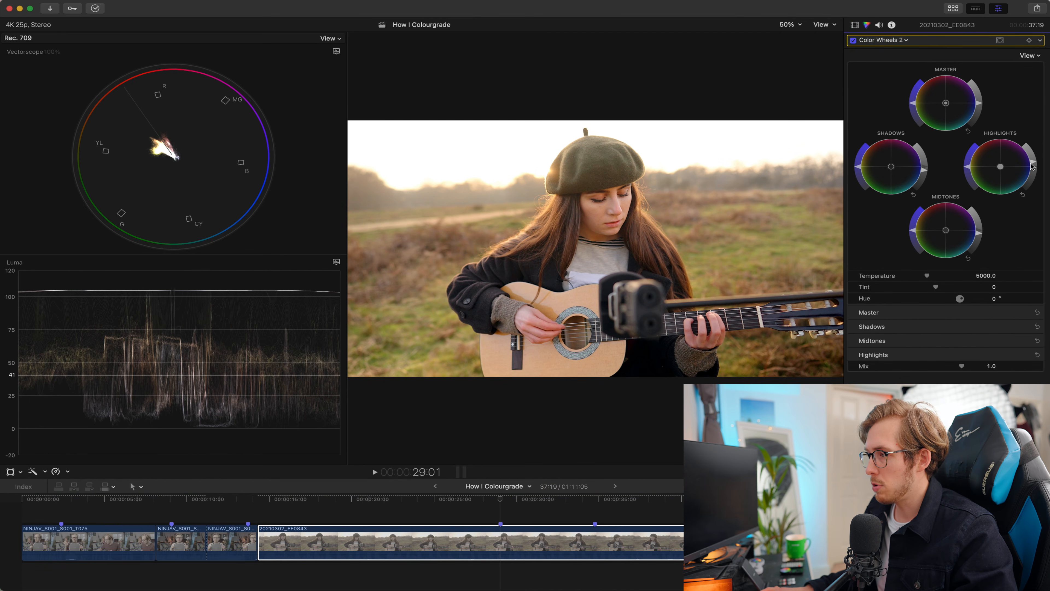
drag(1033, 167, 1034, 169)
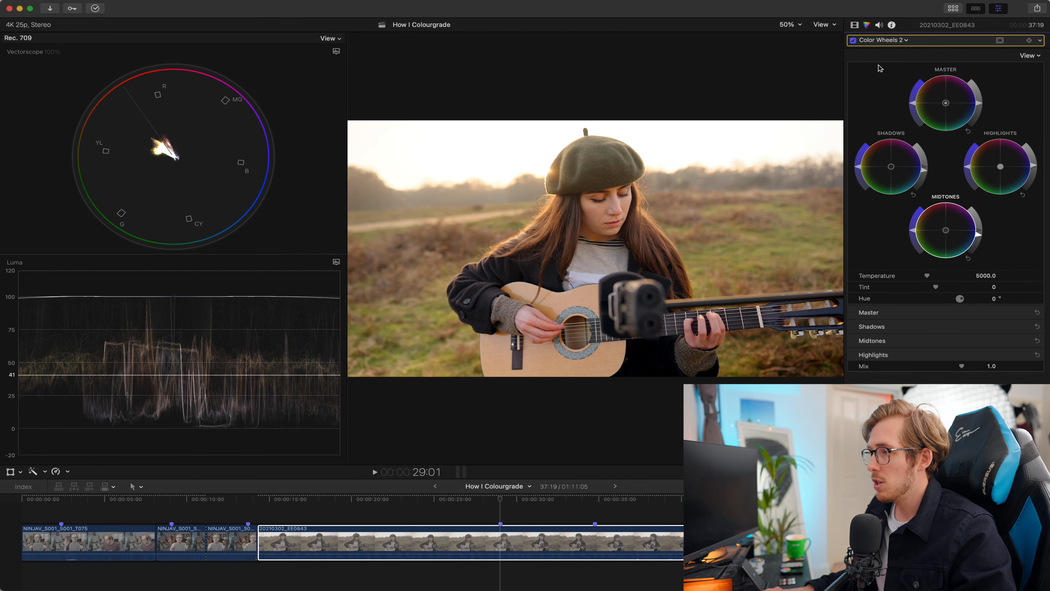
Move Color Wheels 5 below Color Curves 1 in the effect order and display the Color Wheels 4 mask.
click(855, 25)
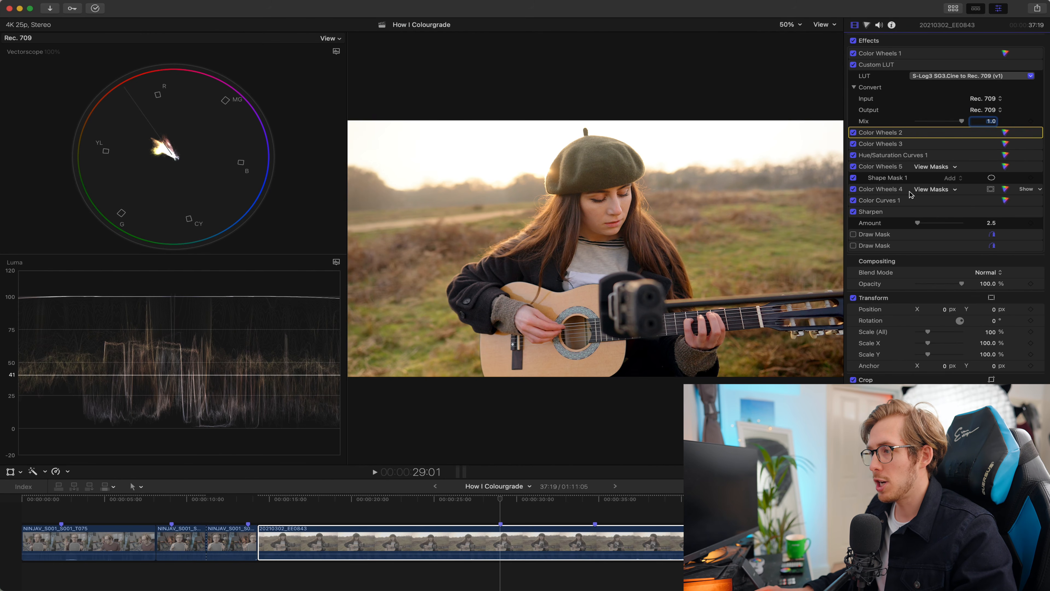
drag(929, 192, 931, 169)
click(931, 168)
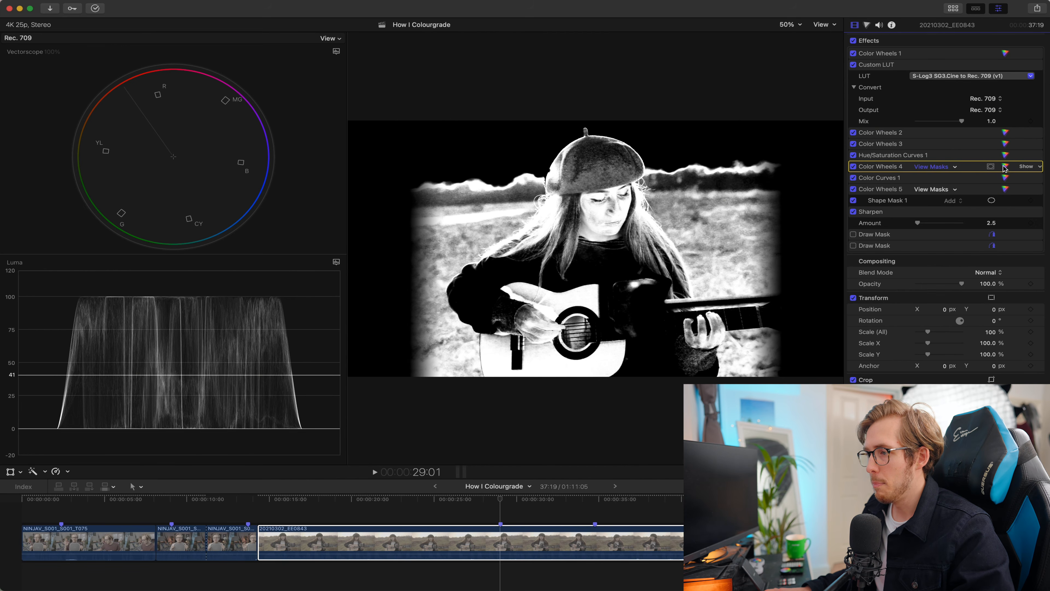
Check the Color Wheels 4 settings, hide its mask display and turn that correction off.
key(super+6)
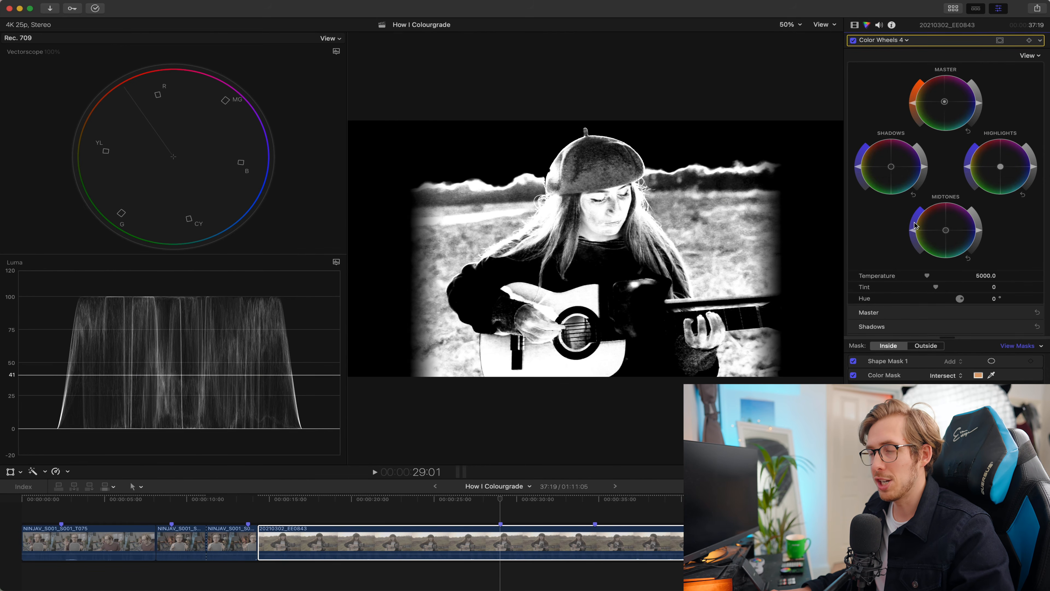
click(855, 26)
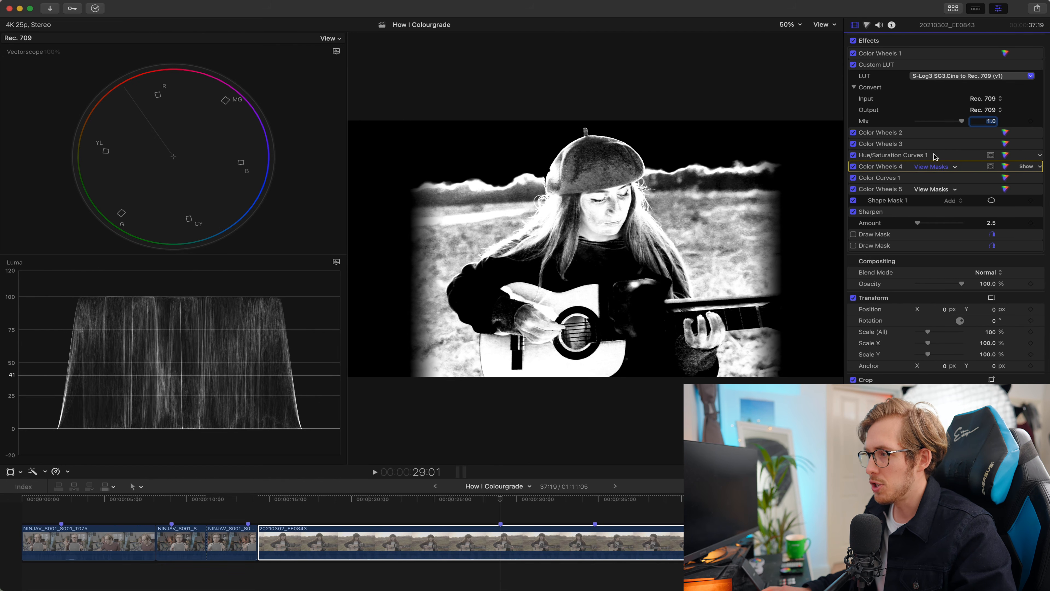
click(931, 167)
click(853, 167)
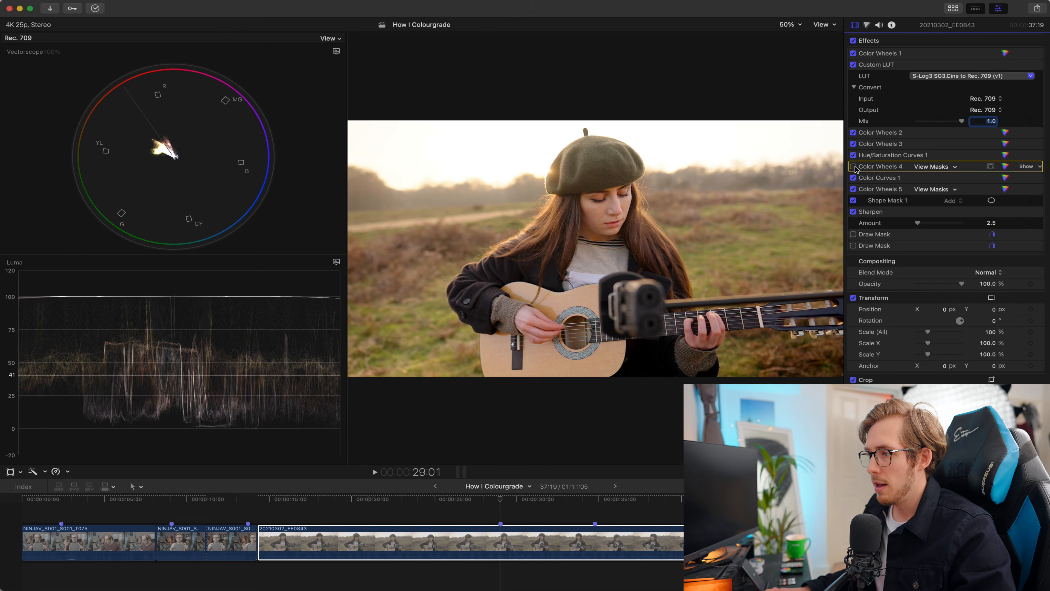
Play back the graded guitar clip and return the playhead to the grey card shot in the first clip.
click(502, 505)
key(space)
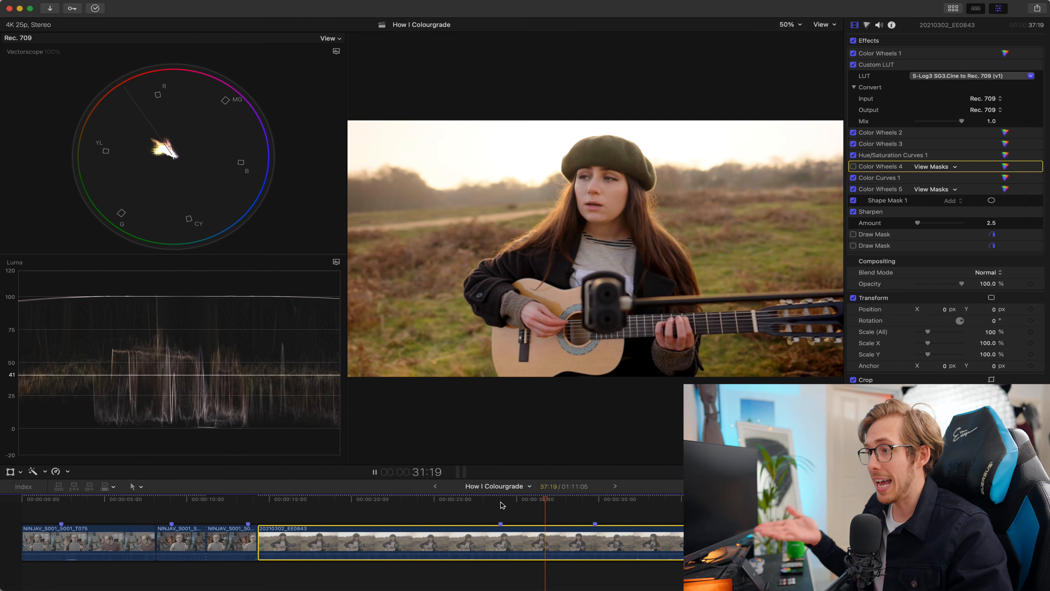
click(62, 502)
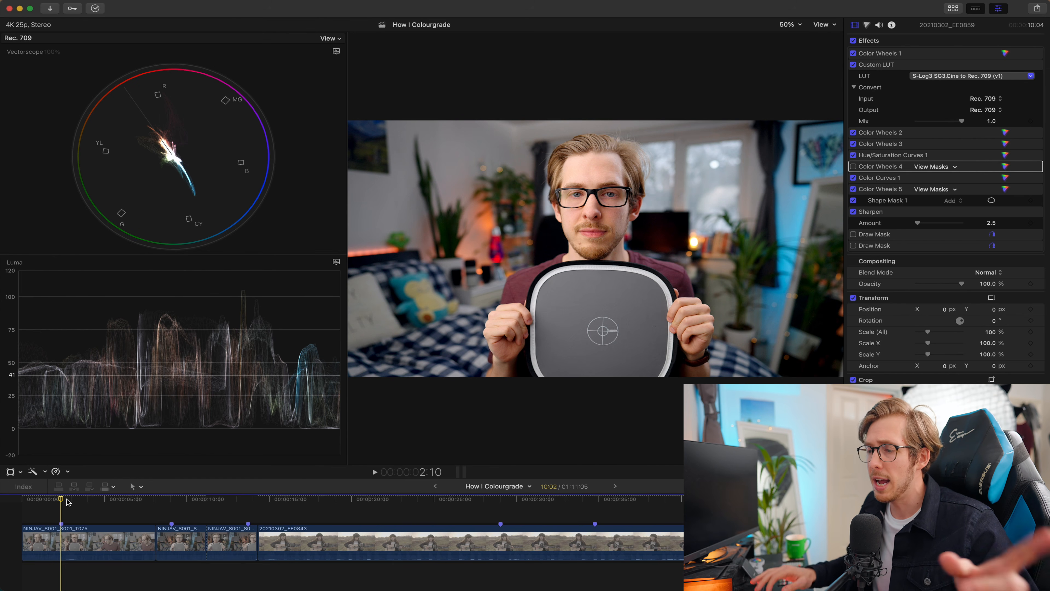
Find the Custom LUT effect with the search "custom" and apply it to the last clip, NINJAV_S001_S001_T007.
scroll(342, 517, right, 12)
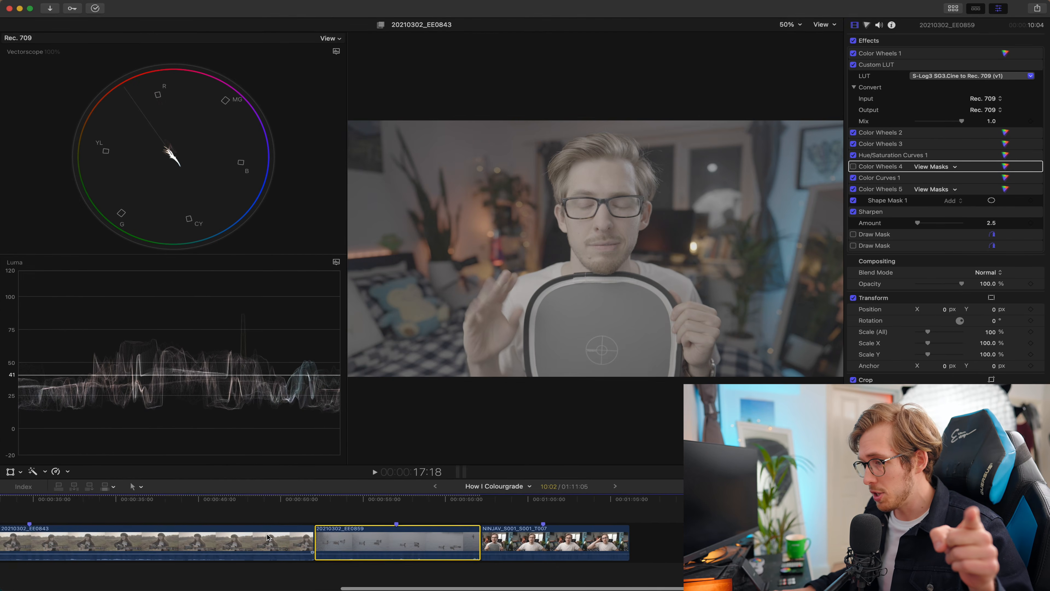
click(547, 545)
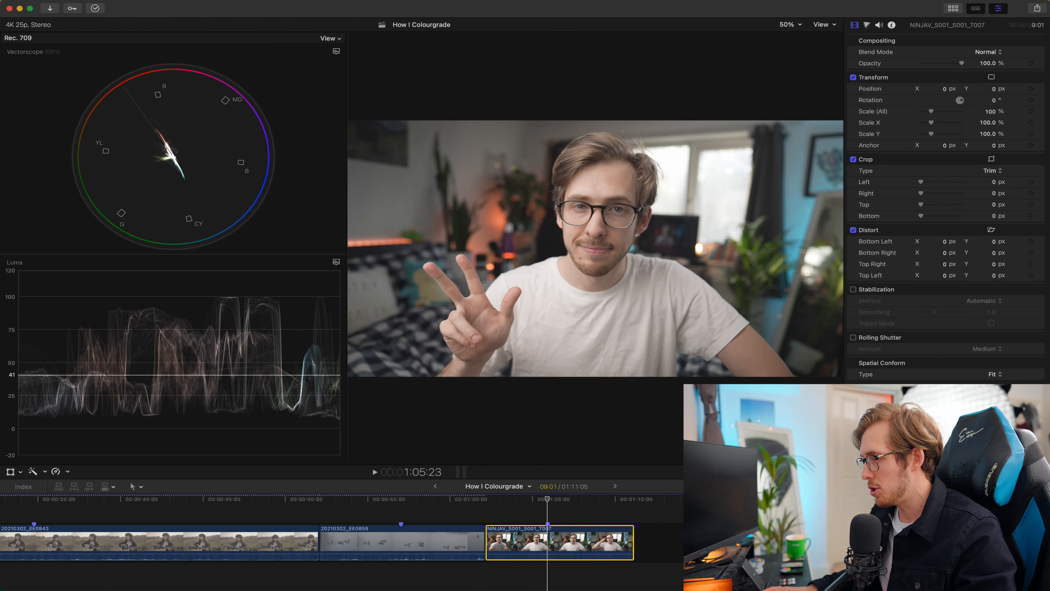
key(super+5)
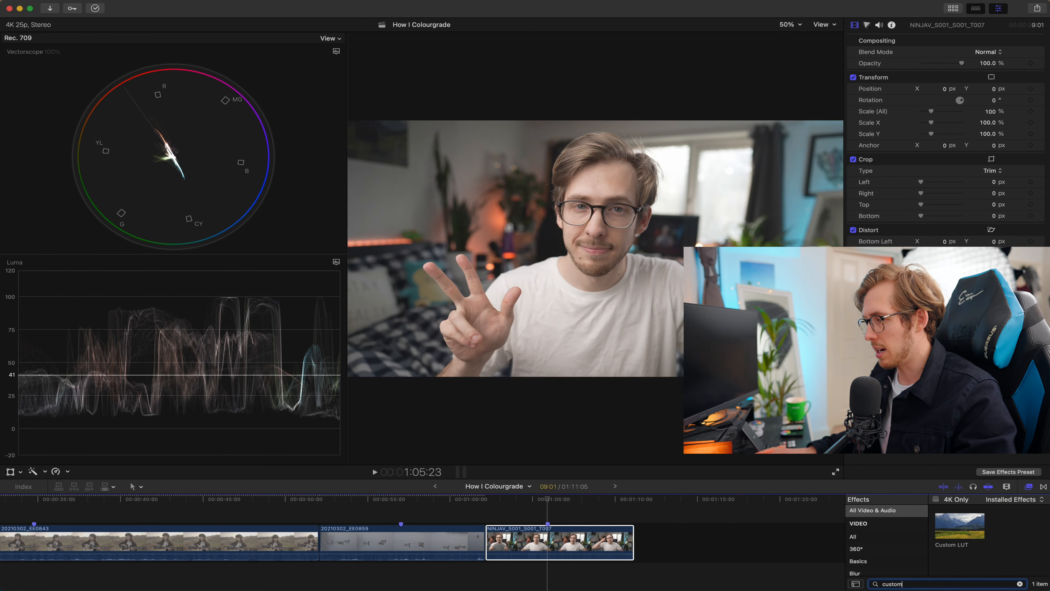
drag(958, 540, 561, 551)
Set the last clip's LUT to ESquared All Rounder from the All Rounder Pack.
click(946, 64)
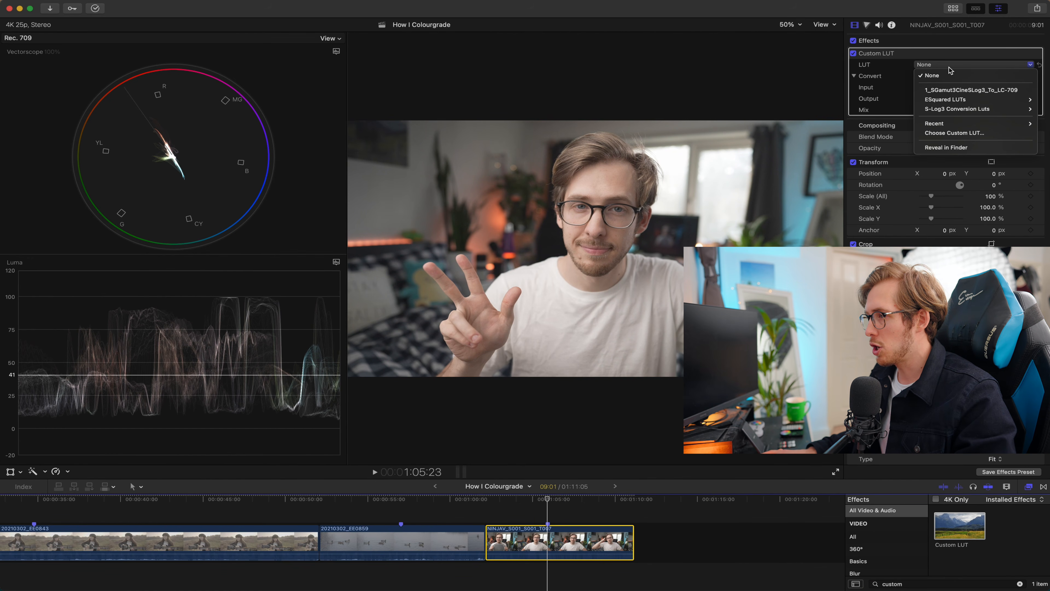
mouse_move(949, 99)
mouse_move(877, 100)
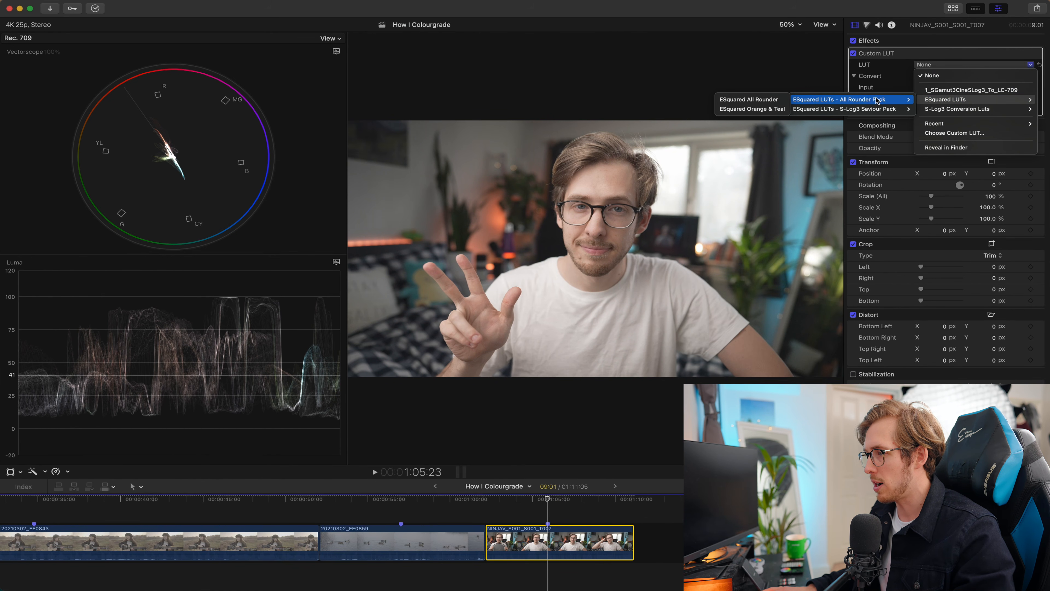
mouse_move(845, 109)
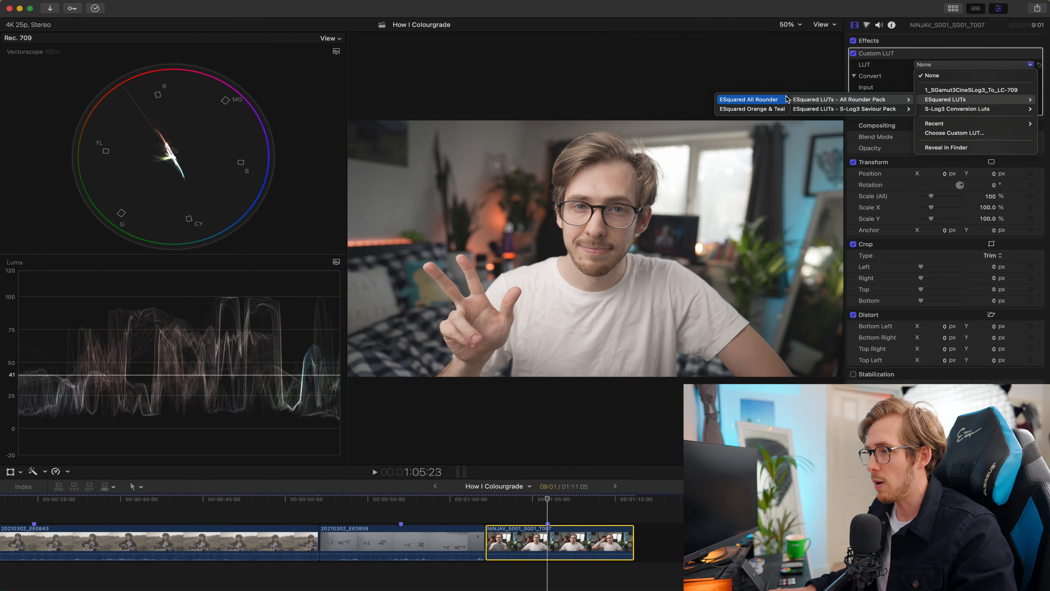
click(748, 99)
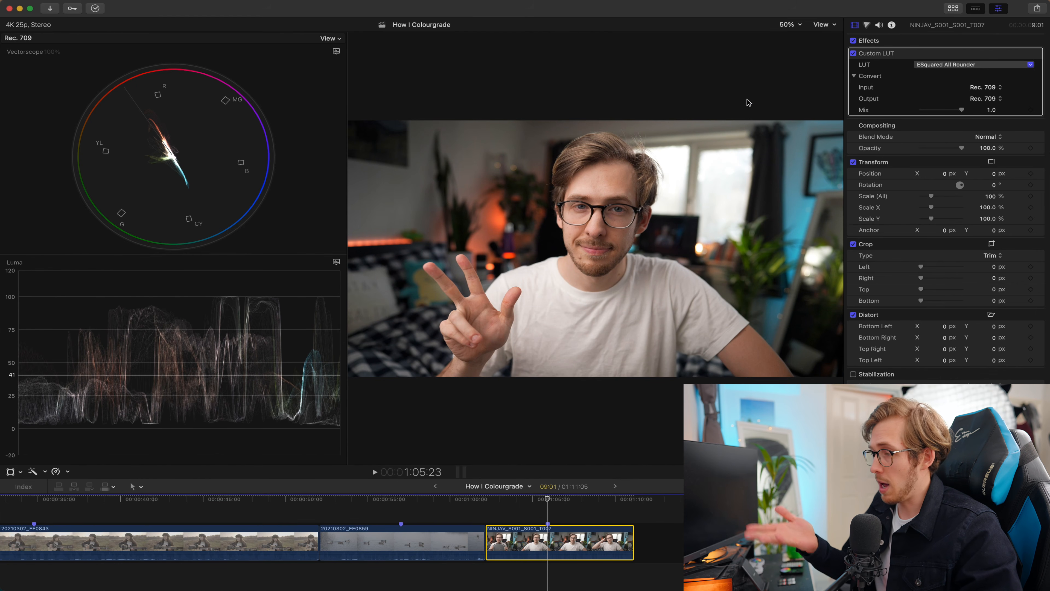
Compare the last clip with all its effects off and on.
click(853, 40)
click(852, 41)
click(853, 40)
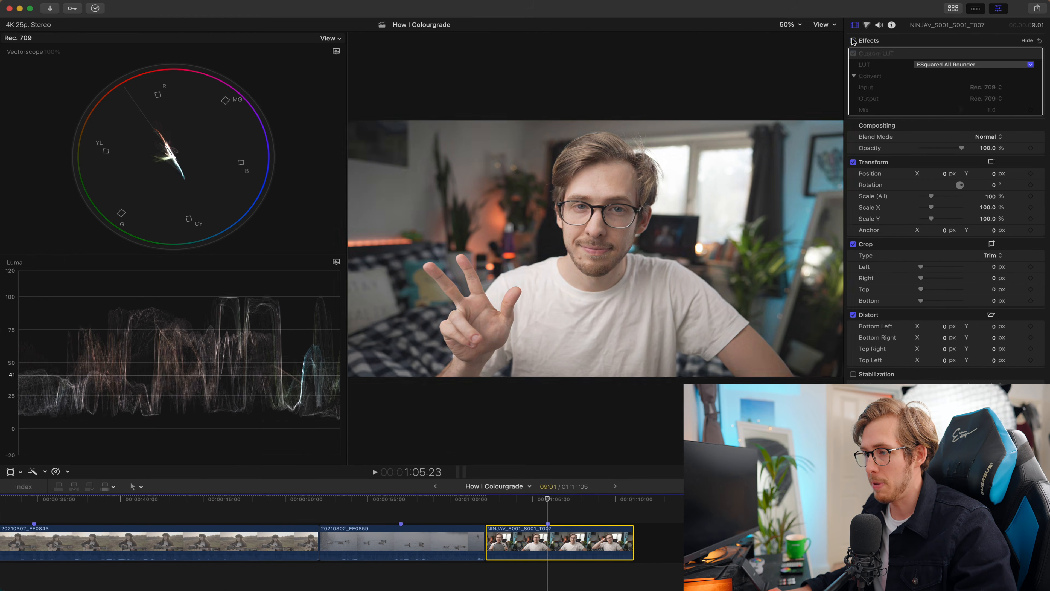
click(852, 40)
Change the last clip's LUT to Orange & Teal from the ESquared S-Log3 Saviour Pack.
click(932, 65)
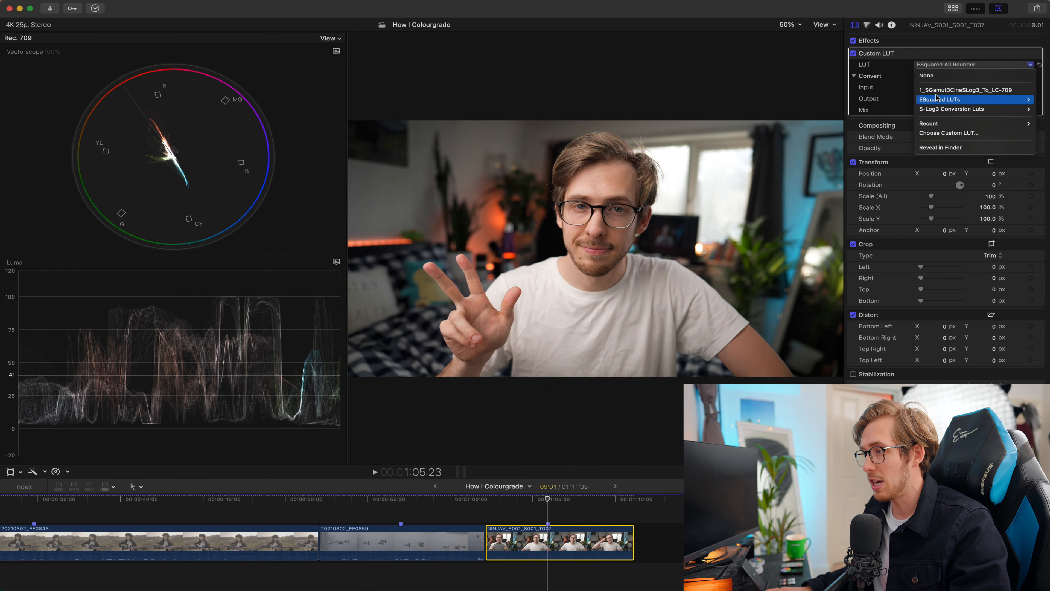
mouse_move(811, 109)
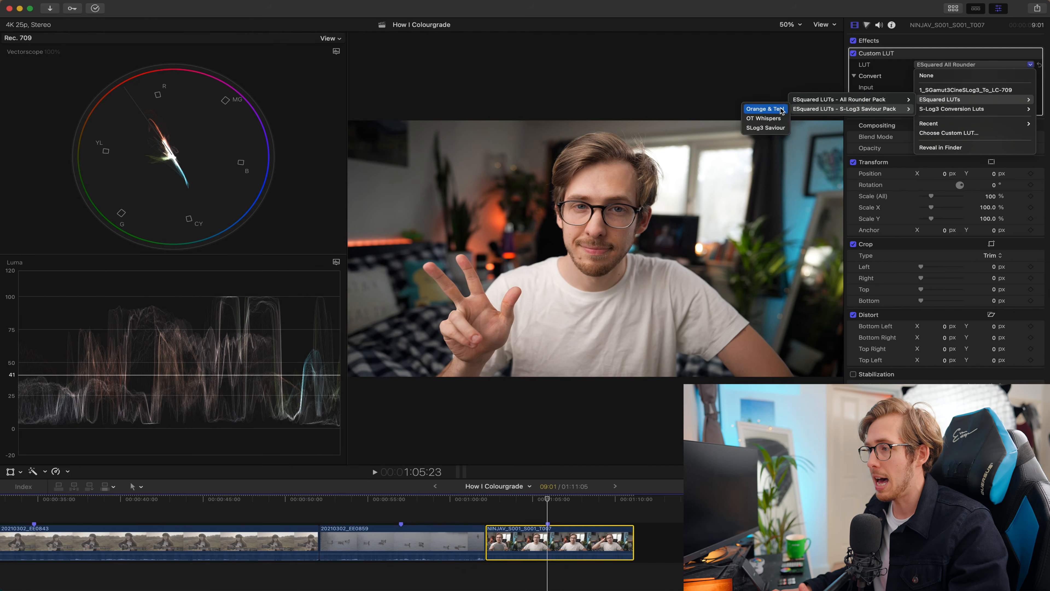
click(770, 109)
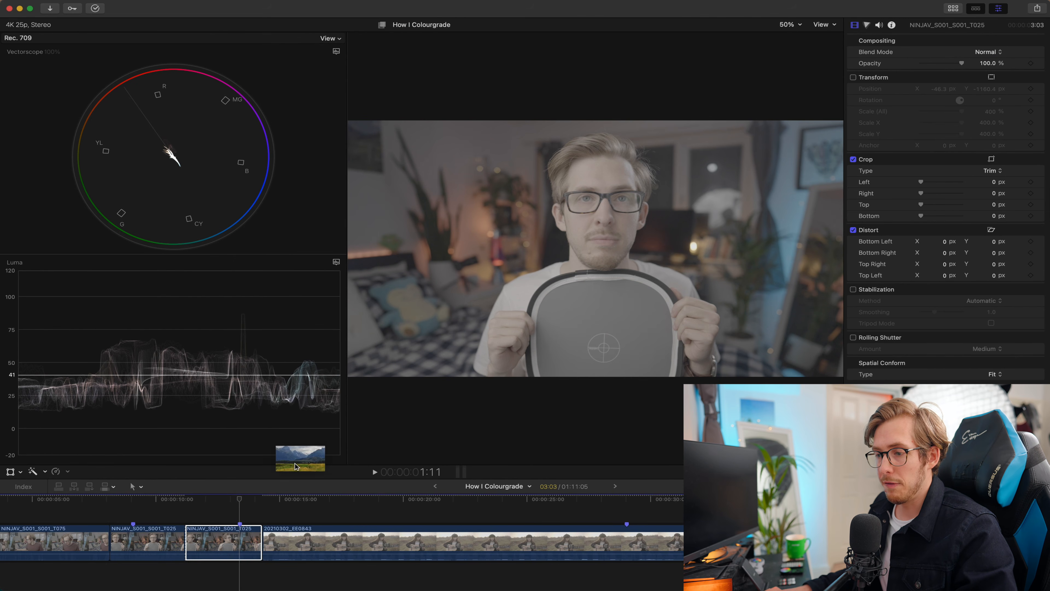
Apply the Custom LUT effect to the second NINJAV_S001_S001_T025 clip and set its LUT to OT Whispers from the ESquared S-Log3 Saviour Pack.
drag(295, 466, 223, 542)
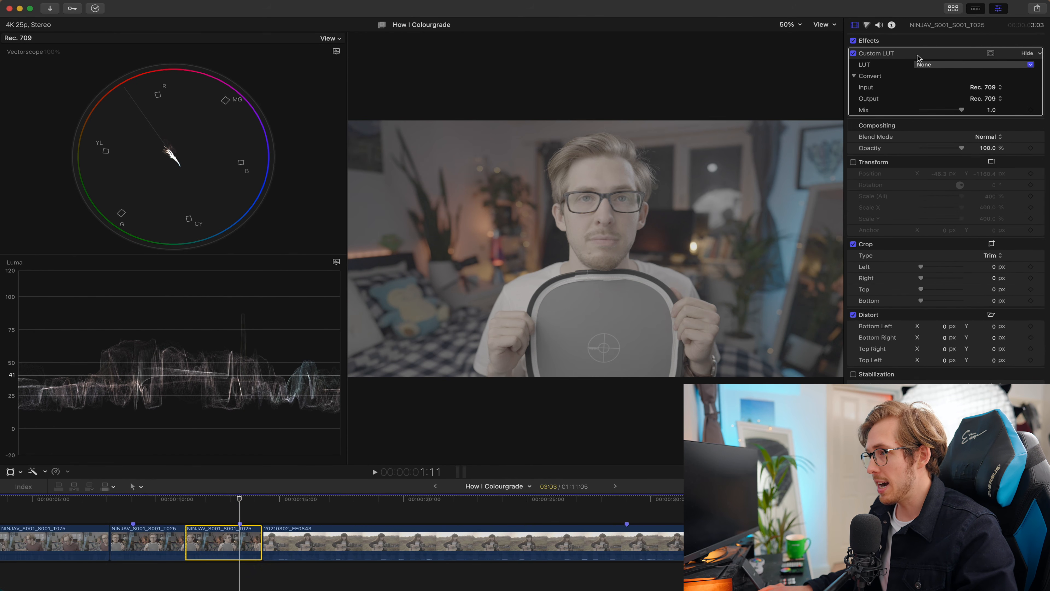
click(923, 64)
mouse_move(993, 104)
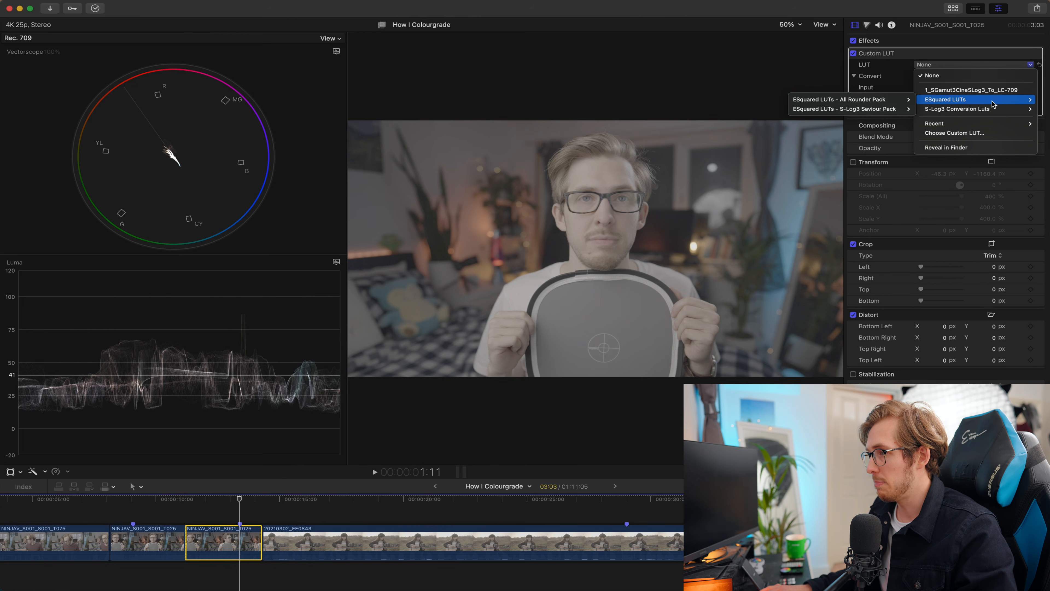
mouse_move(868, 109)
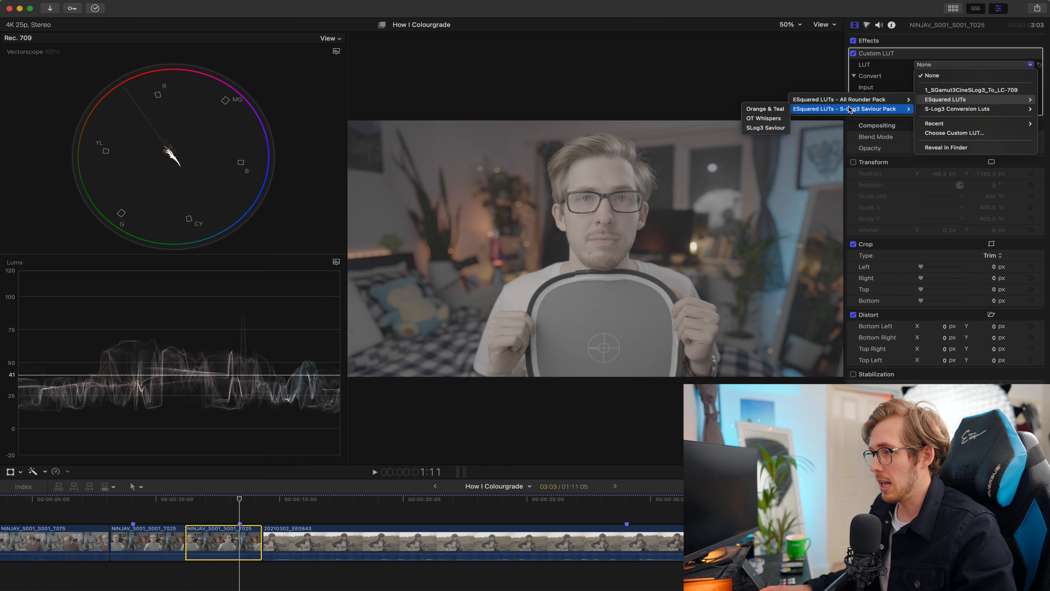
click(764, 120)
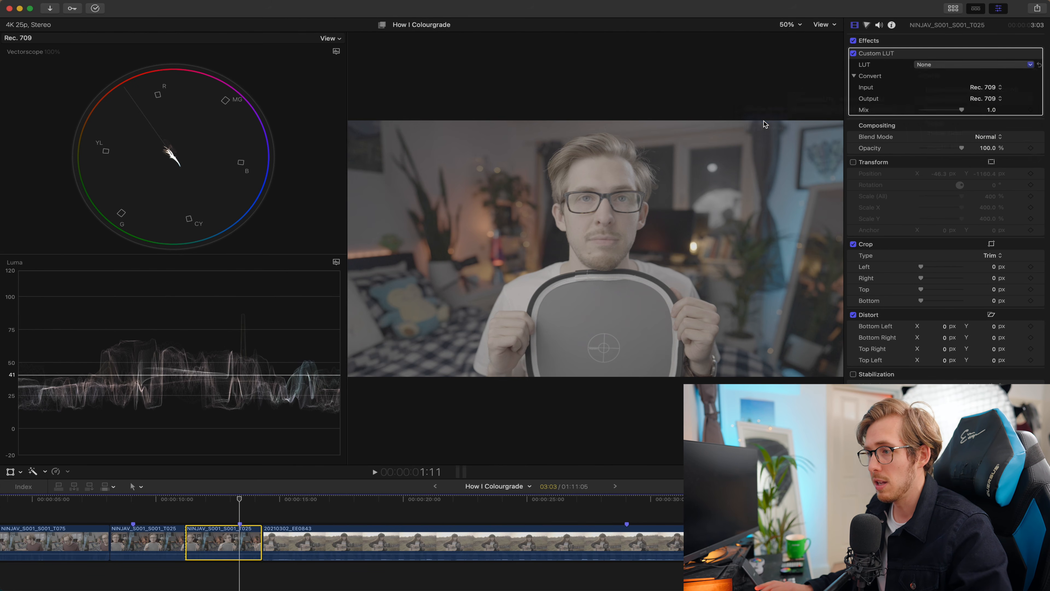
Change the second T025 clip's LUT to Orange & Teal from the ESquared S-Log3 Saviour Pack.
click(999, 64)
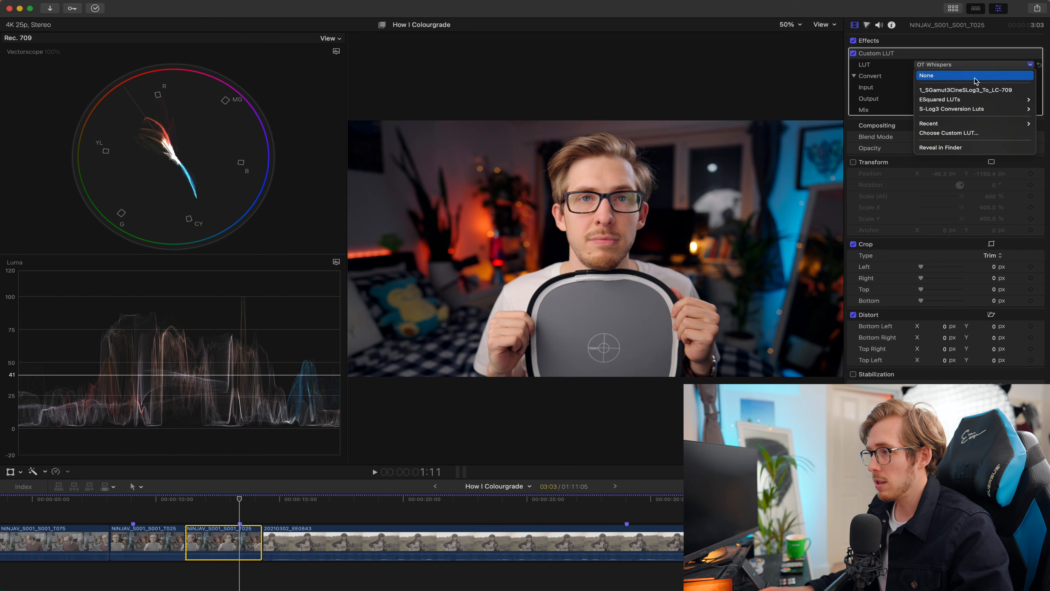
mouse_move(953, 100)
mouse_move(836, 104)
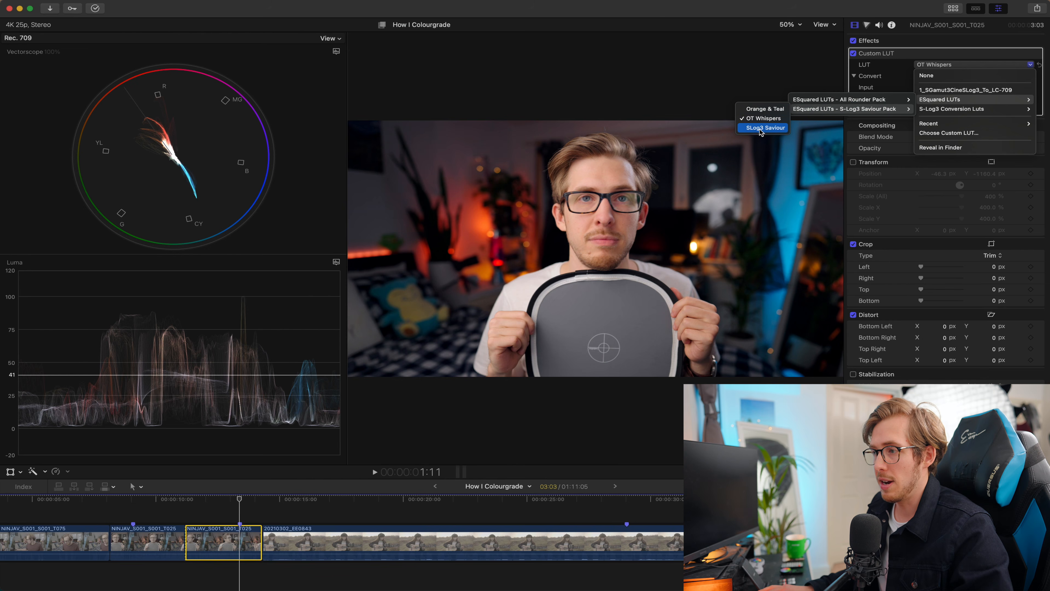
click(765, 109)
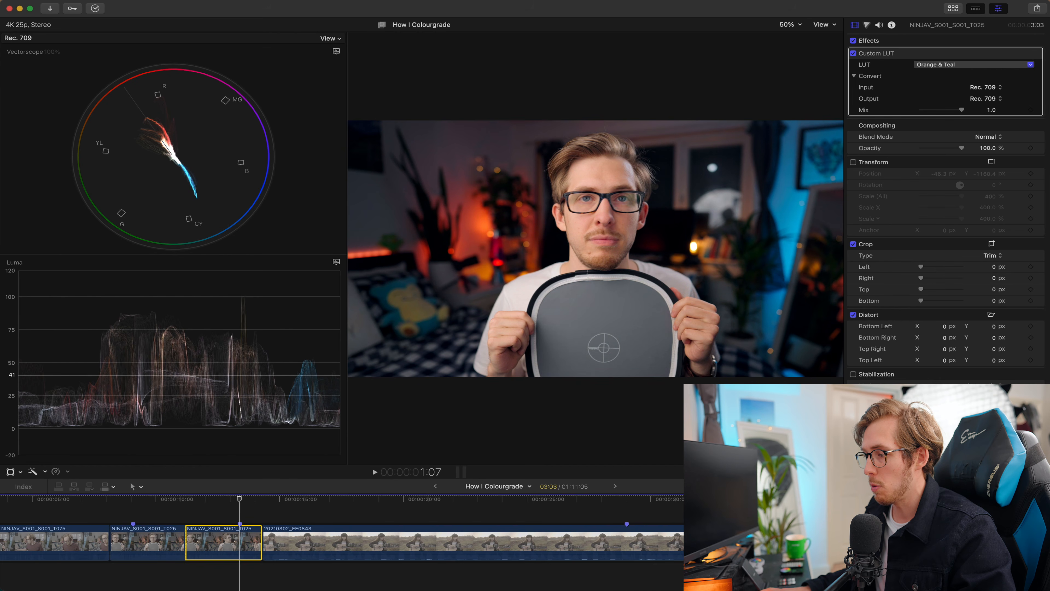
Add another effect to the second T025 clip on top of its Custom LUT.
click(951, 583)
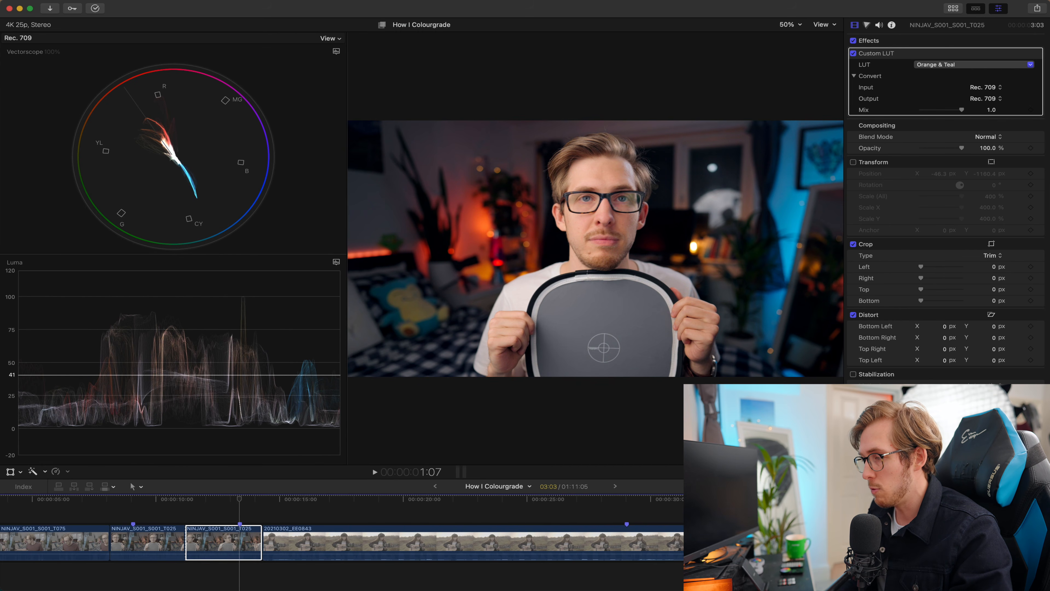
drag(633, 387, 223, 542)
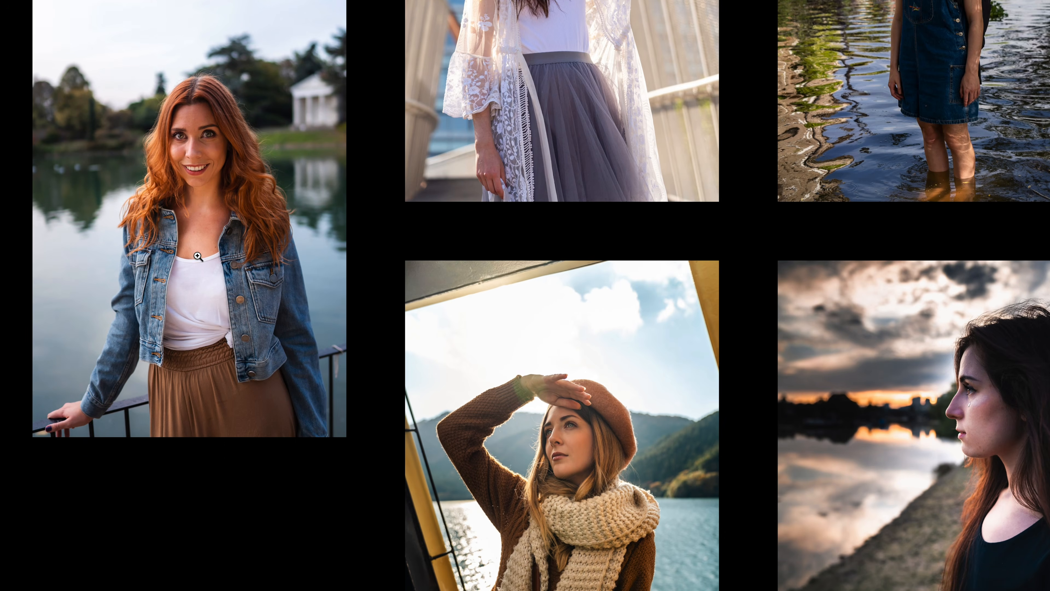
scroll(197, 254, down, 10)
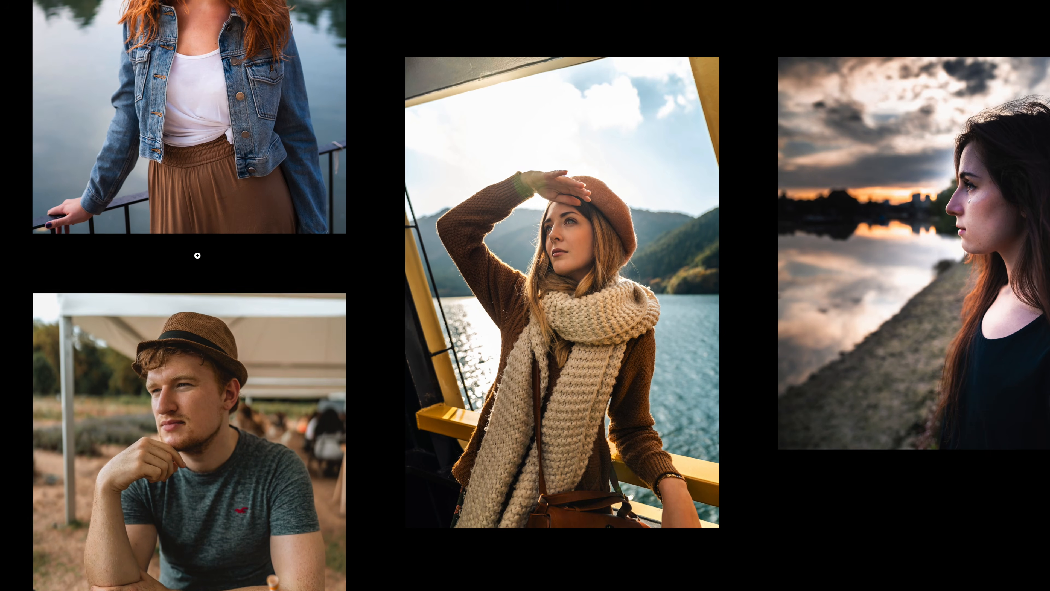
scroll(198, 256, down, 8)
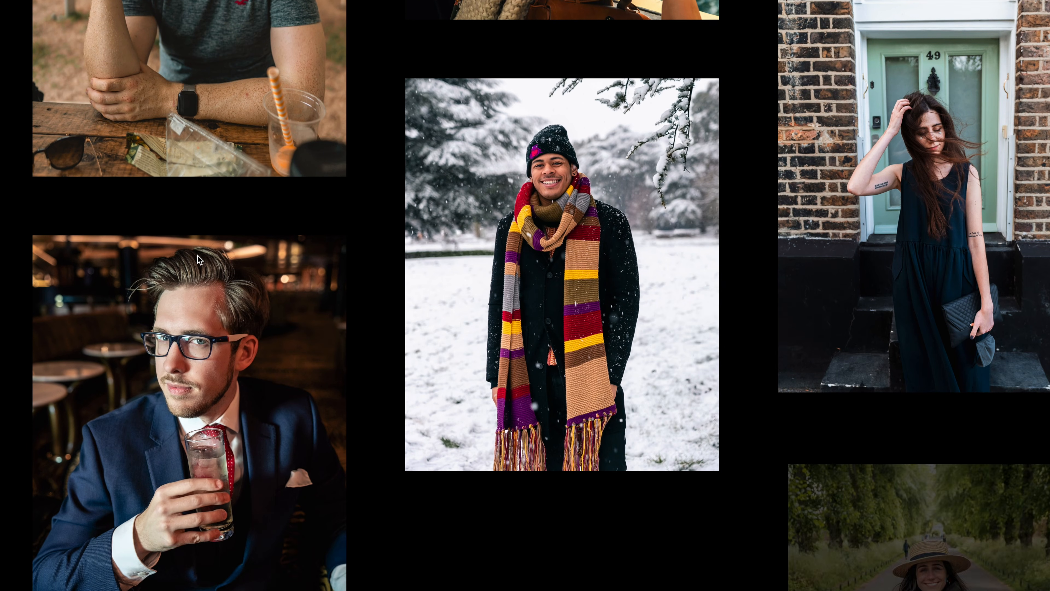